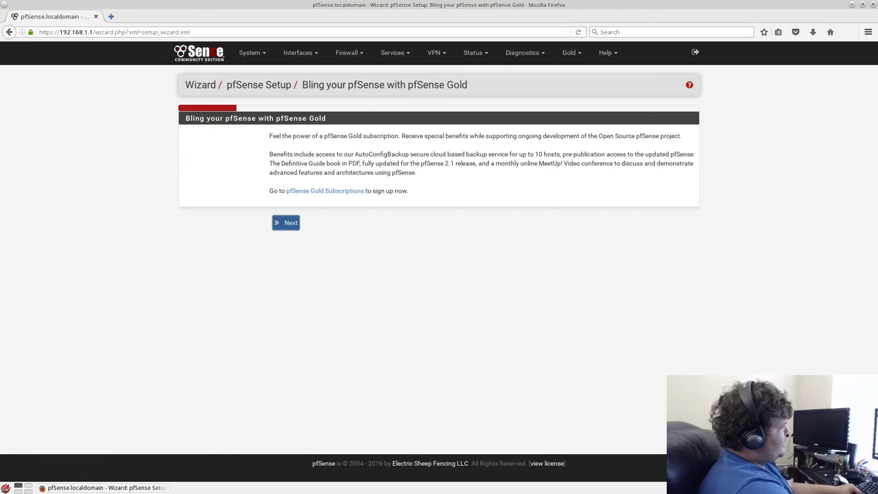
Continue past the pfSense Gold page and set the domain to bsdsynergy in the general information
{"action": "left_click", "coordinate": [286, 222]}
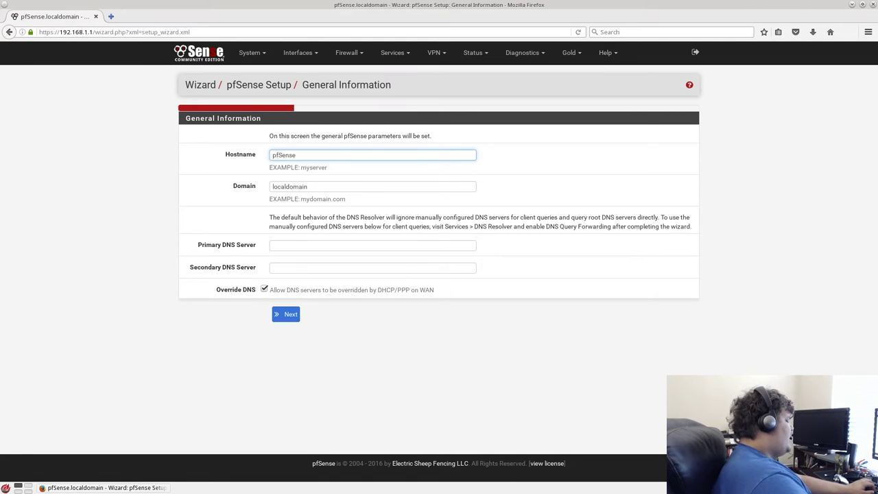
{"action": "key", "text": "Tab"}
{"action": "type", "text": "bsd"}
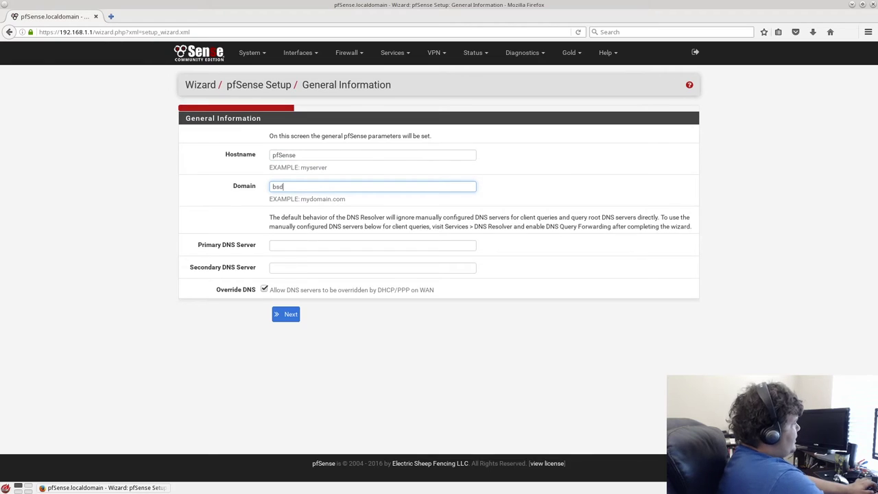
{"action": "type", "text": "synergy"}
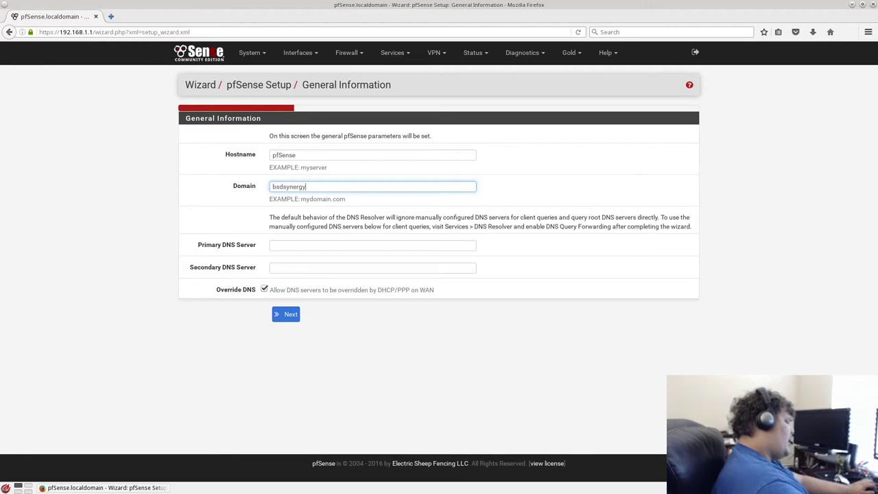
Set the primary DNS server to 8.8.8.8 and the secondary DNS server to 8.8.4.4
{"action": "key", "text": "Tab"}
{"action": "type", "text": "1"}
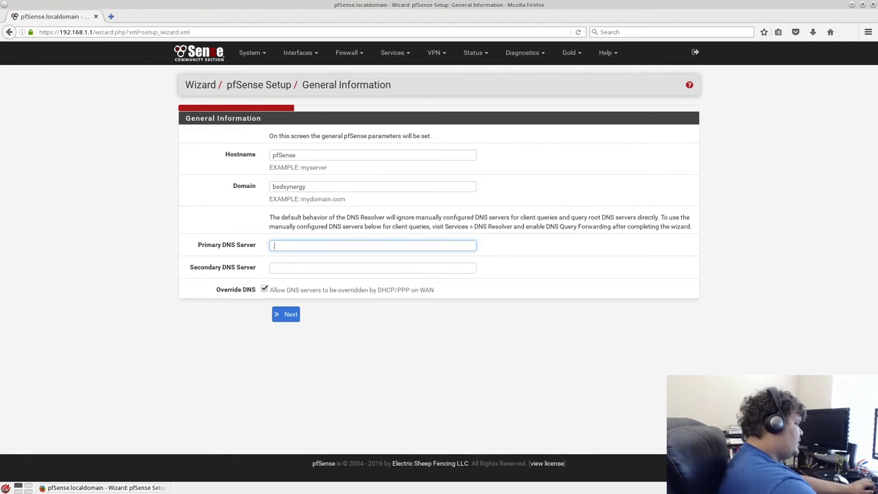
{"action": "type", "text": "8.8.8.8"}
{"action": "key", "text": "Tab"}
{"action": "type", "text": "8.8."}
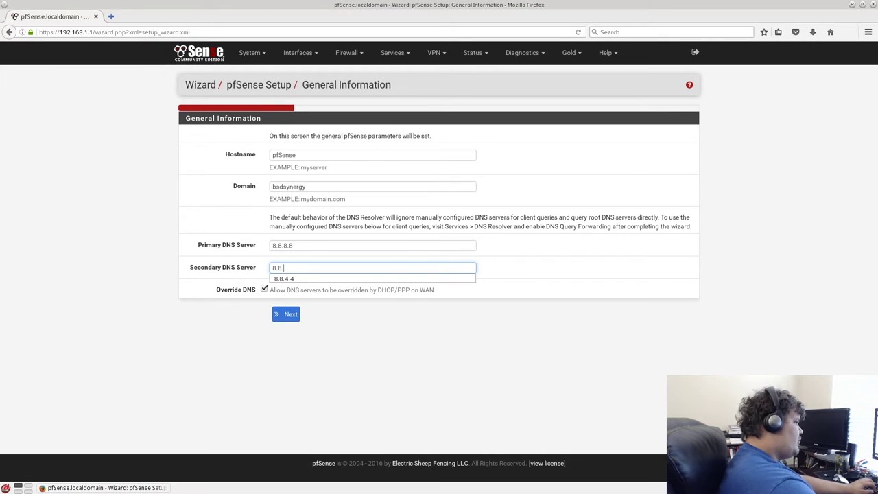
{"action": "type", "text": "4.4"}
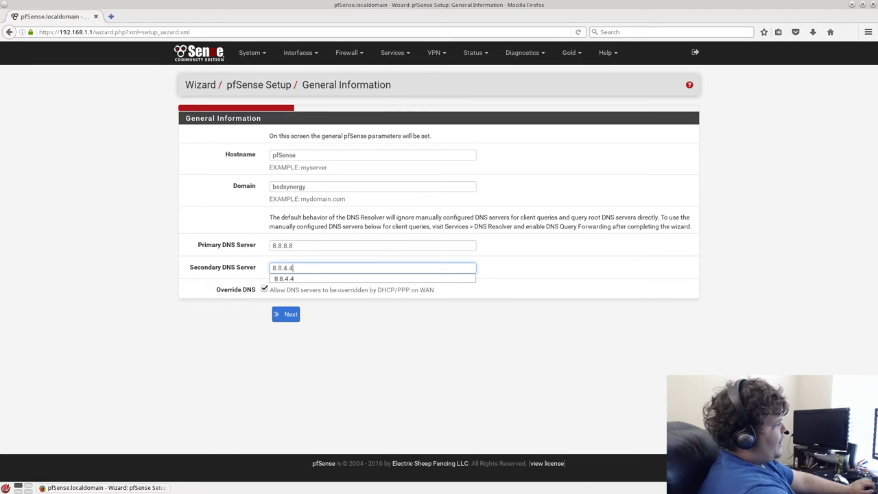
Disallow overriding the DNS servers by DHCP/PPP on WAN and submit the general information
{"action": "key", "text": "Tab"}
{"action": "key", "text": "space"}
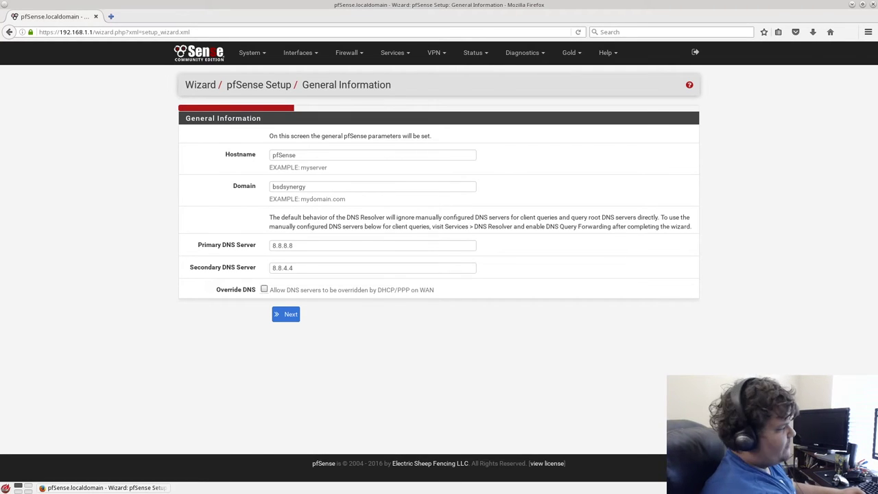
{"action": "key", "text": "Return"}
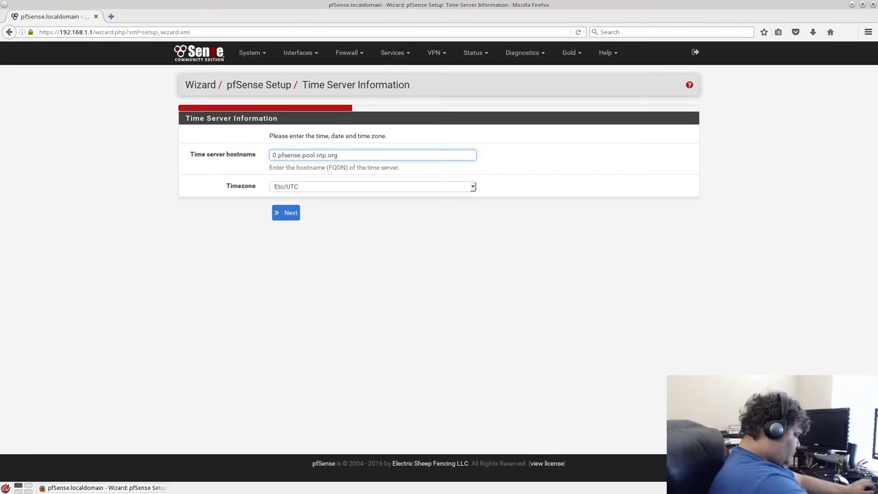
Set the timezone to America/Chicago and submit the time server information
{"action": "key", "text": "Tab"}
{"action": "key", "text": "alt+Down"}
{"action": "type", "text": "am"}
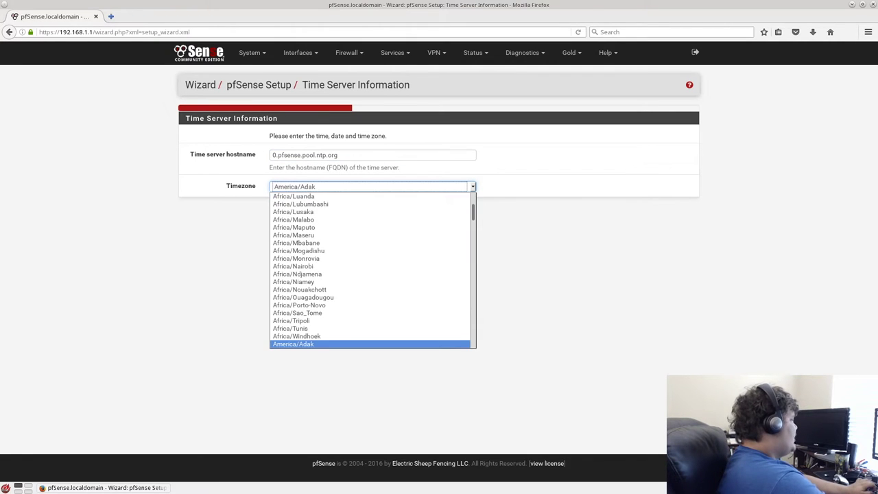
{"action": "type", "text": "erica/ch"}
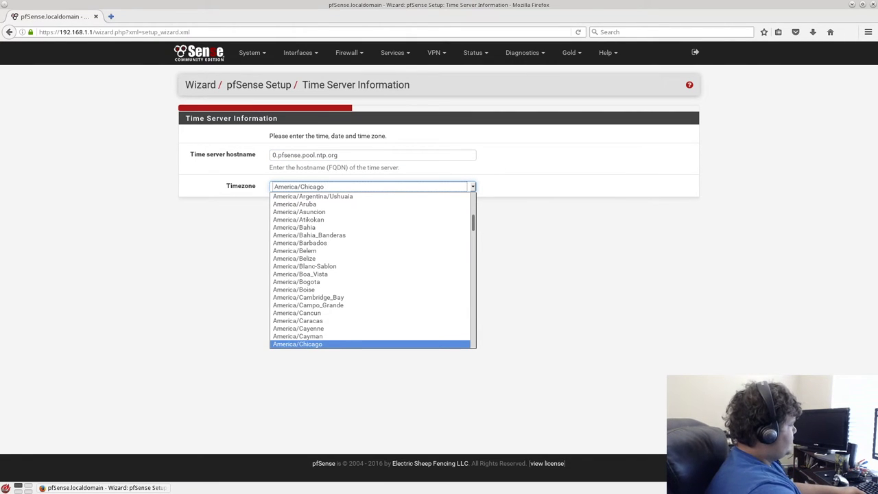
{"action": "key", "text": "Return"}
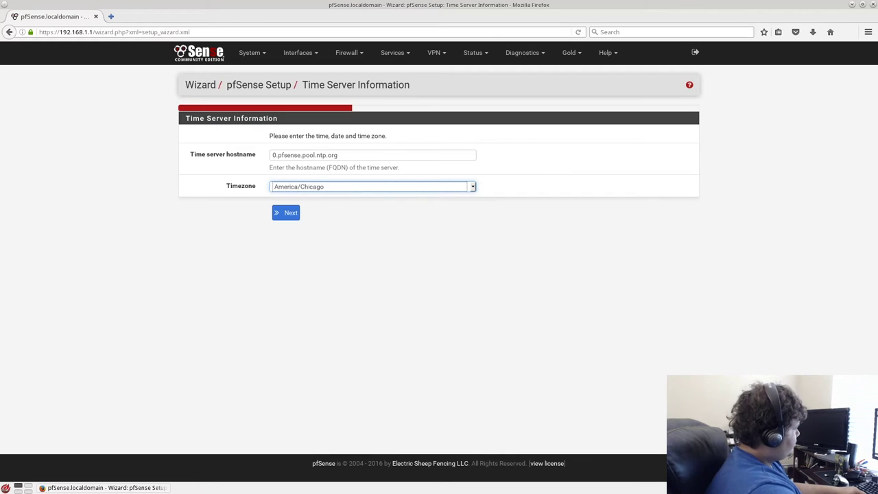
{"action": "left_click", "coordinate": [286, 213]}
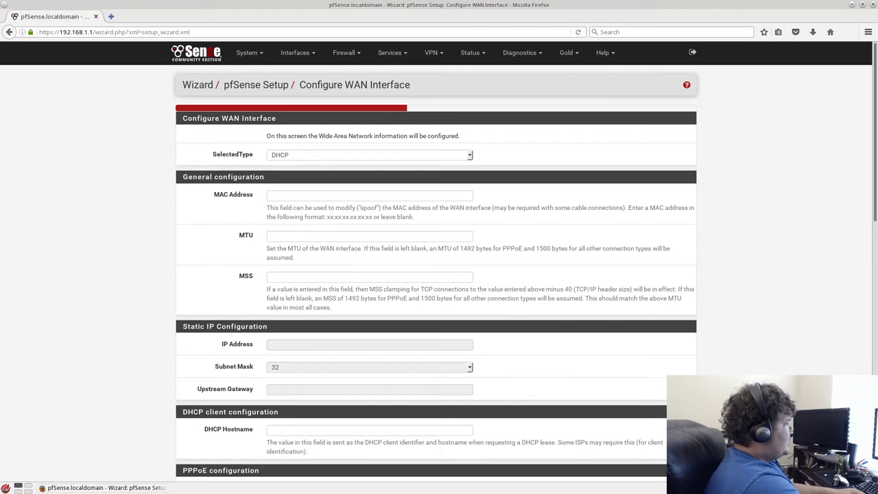
Review the WAN interface configuration through to the bogon network blocking option and accept it with its default settings
{"action": "scroll", "coordinate": [436, 261], "scroll_direction": "down", "scroll_amount": 5}
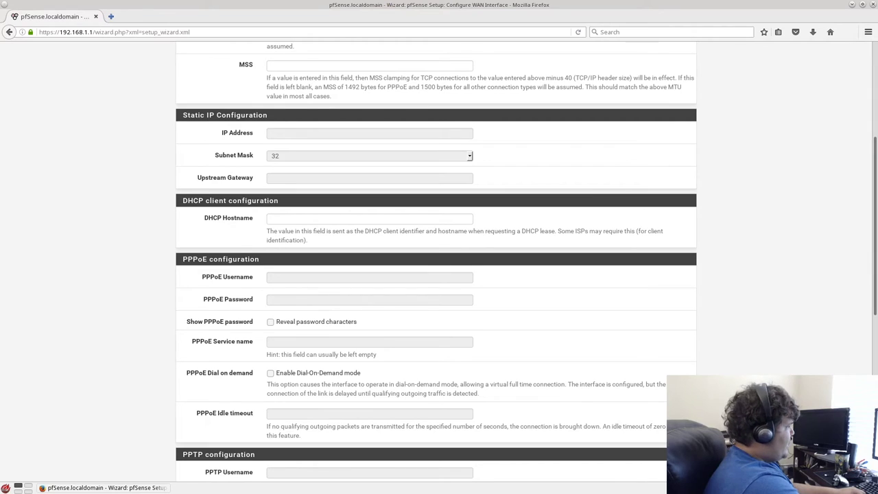
{"action": "scroll", "coordinate": [436, 261], "scroll_direction": "down", "scroll_amount": 2}
{"action": "scroll", "coordinate": [436, 261], "scroll_direction": "down", "scroll_amount": 2}
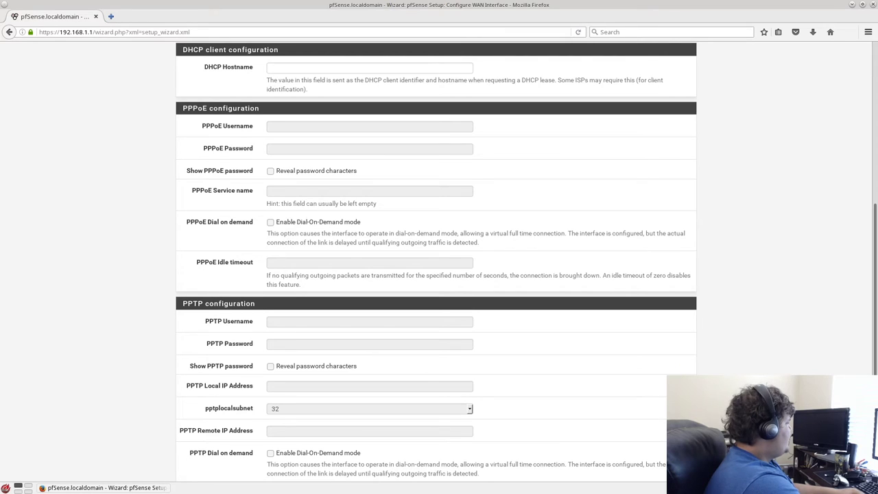
{"action": "scroll", "coordinate": [437, 260], "scroll_direction": "down", "scroll_amount": 6}
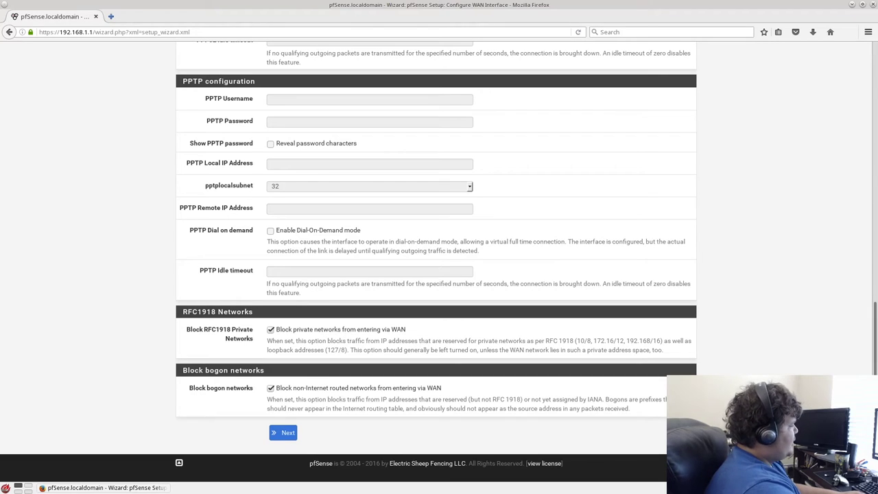
{"action": "left_click", "coordinate": [283, 432]}
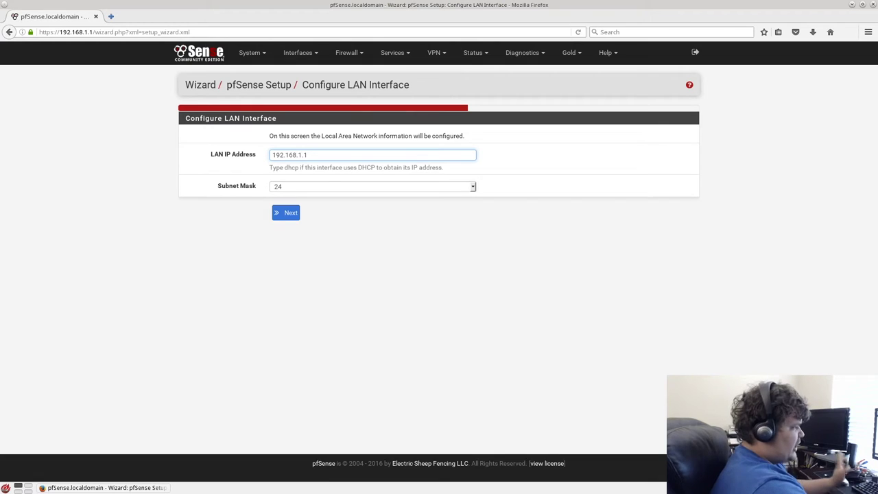
Keep the LAN subnet mask at 24 and submit the LAN interface configuration
{"action": "left_click", "coordinate": [373, 186]}
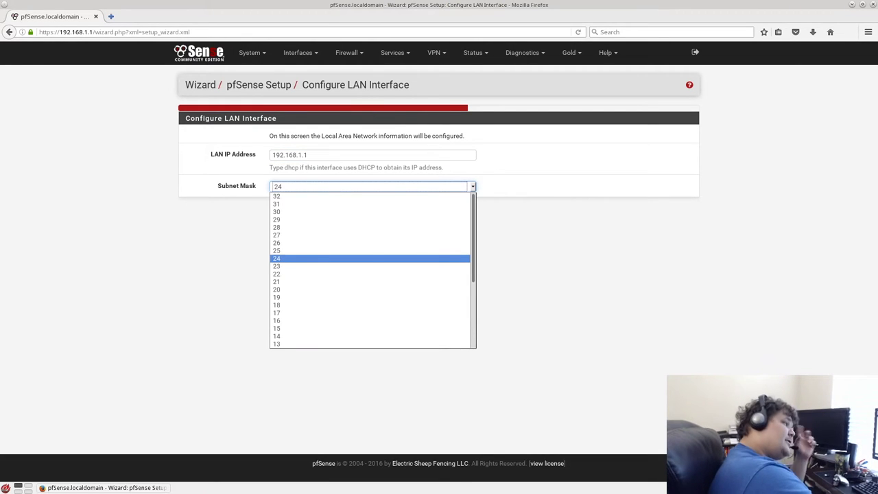
{"action": "key", "text": "Return"}
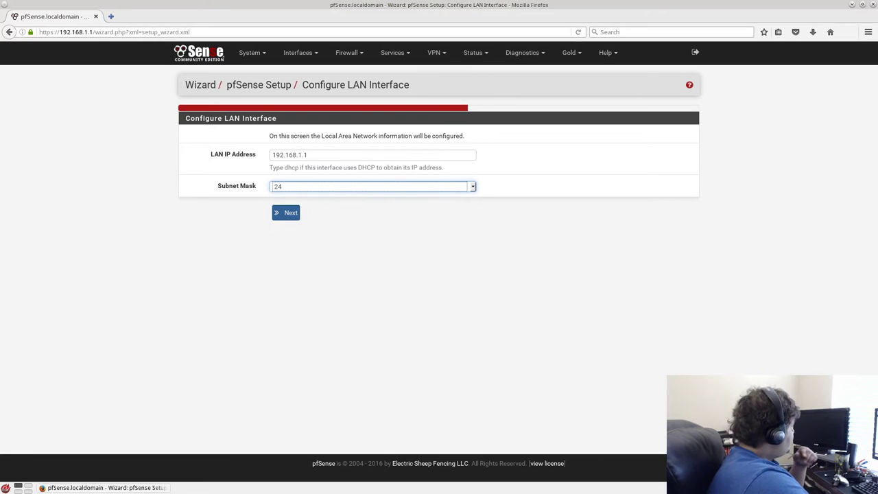
{"action": "key", "text": "Return"}
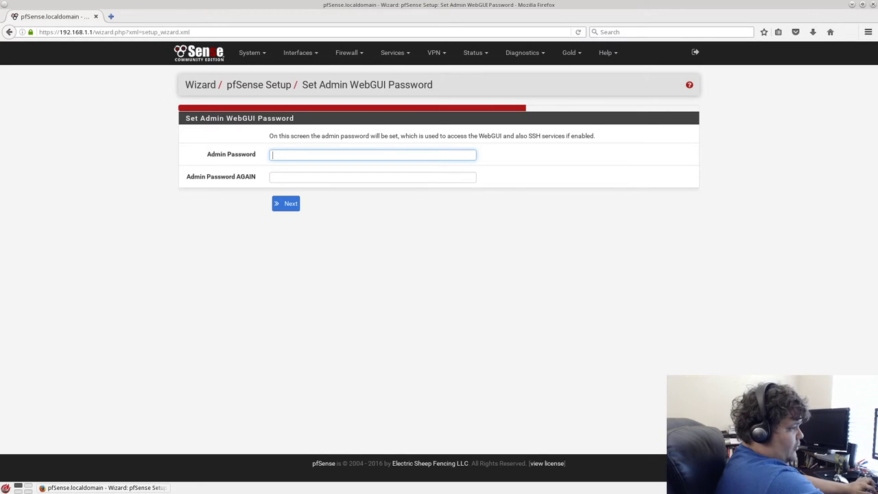
Enter the new admin WebGUI password in both password fields and submit it
{"action": "type", "text": "••••••"}
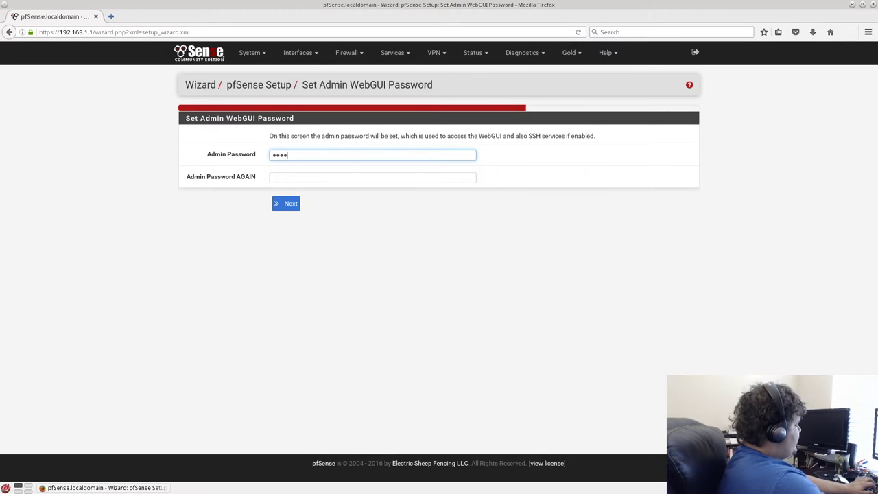
{"action": "type", "text": "••••"}
{"action": "key", "text": "Tab"}
{"action": "type", "text": "••••••••••"}
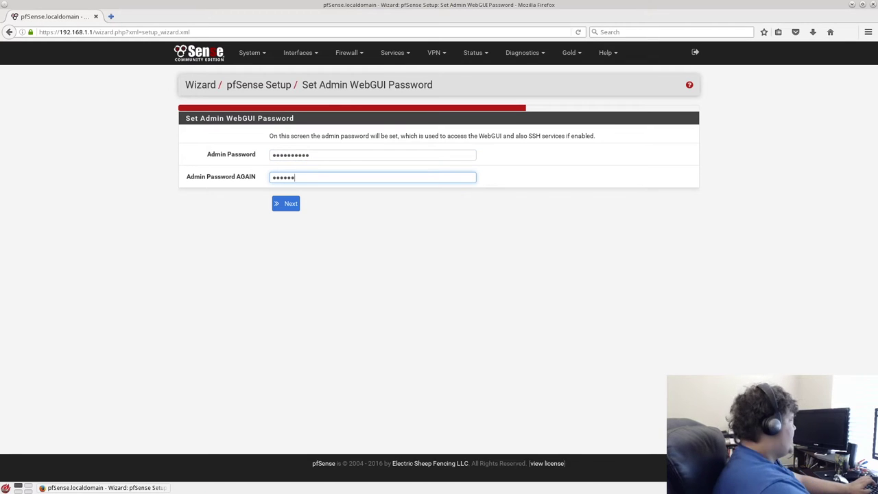
{"action": "key", "text": "Tab"}
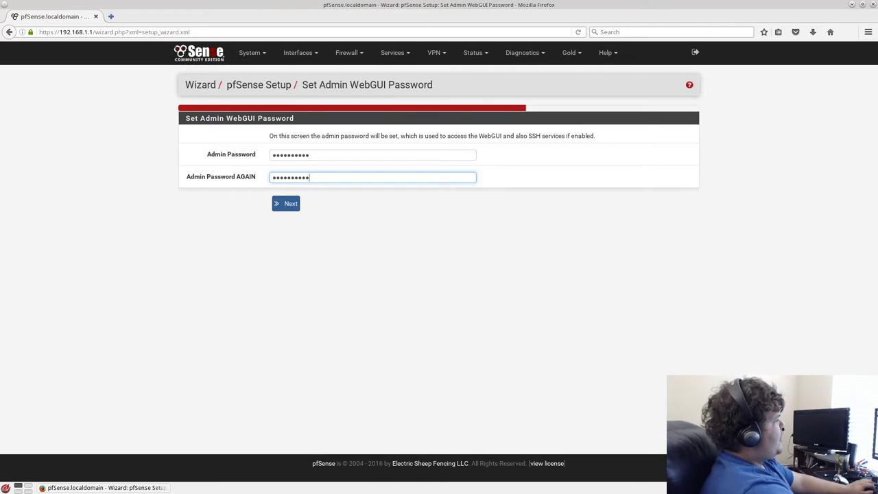
{"action": "key", "text": "Return"}
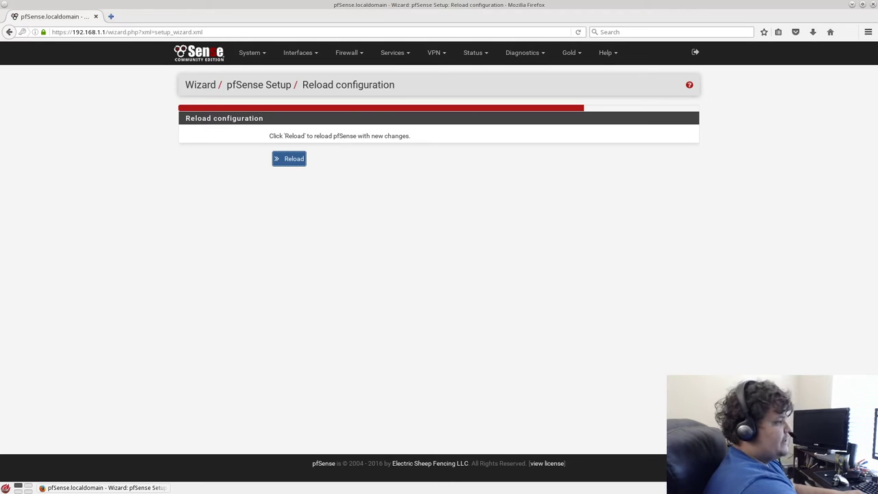
Reload pfSense with the new configuration and continue on to the webConfigurator dashboard
{"action": "left_click", "coordinate": [289, 158]}
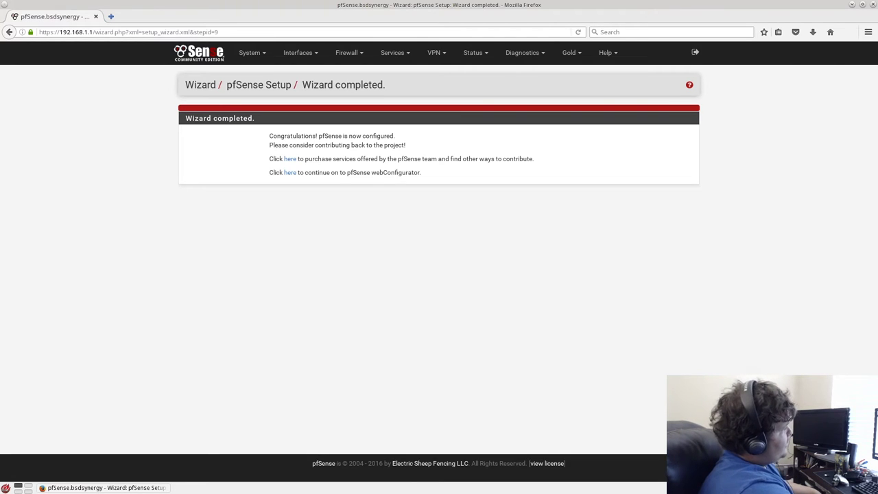
{"action": "left_click", "coordinate": [290, 172]}
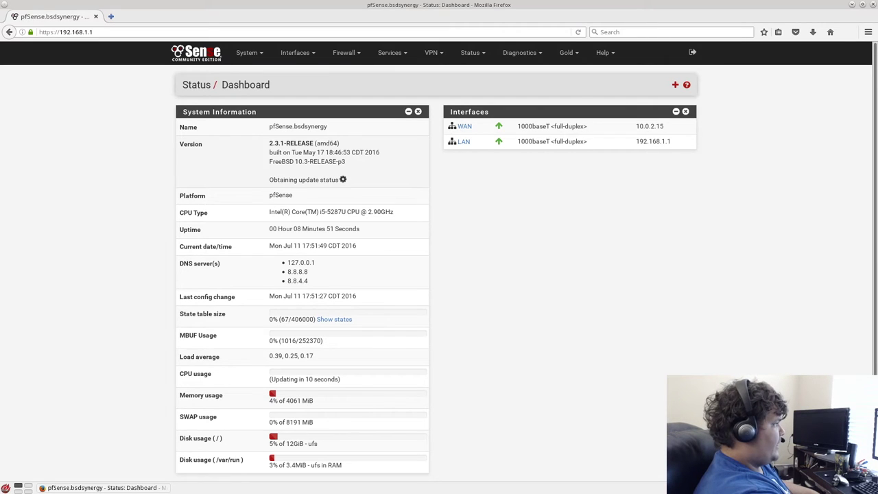
Check the installed version on the dashboard, then start and confirm the system update to 2.3.1_5
{"action": "triple_click", "coordinate": [309, 152]}
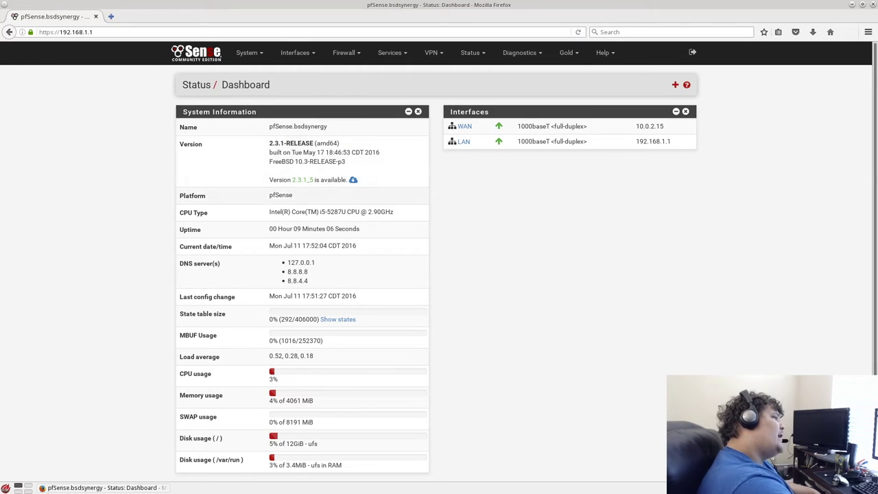
{"action": "left_click", "coordinate": [353, 180]}
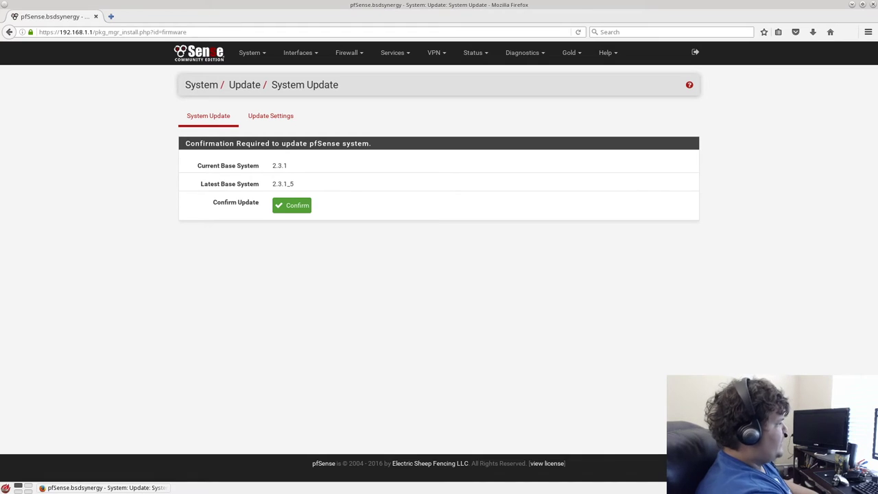
{"action": "left_click", "coordinate": [292, 205]}
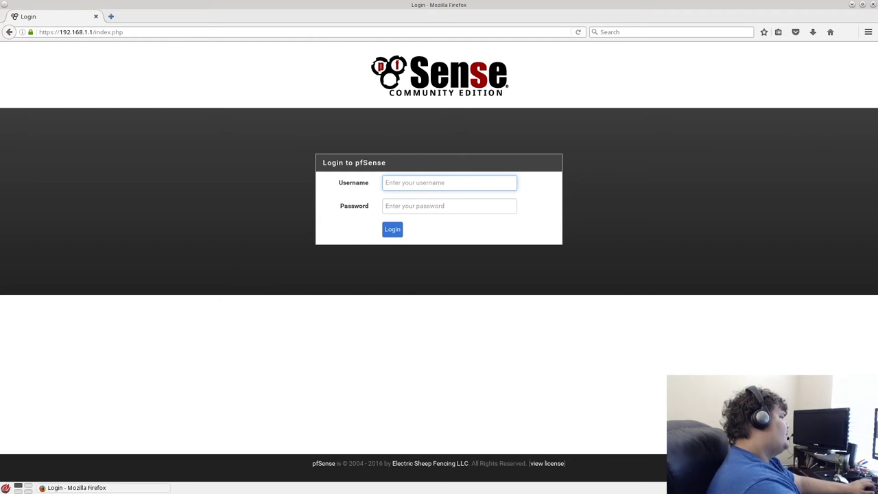
Log back in to pfSense as admin with the account password
{"action": "type", "text": "admin"}
{"action": "key", "text": "Tab"}
{"action": "type", "text": "********"}
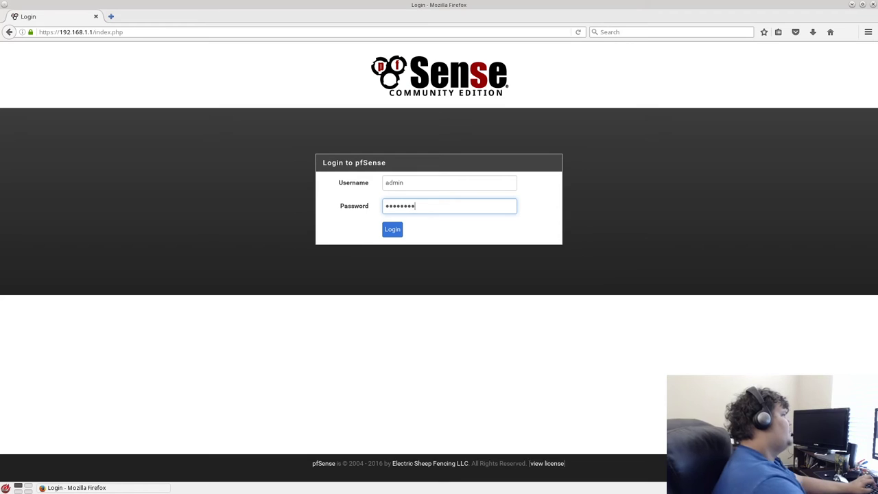
{"action": "type", "text": "**"}
{"action": "key", "text": "Return"}
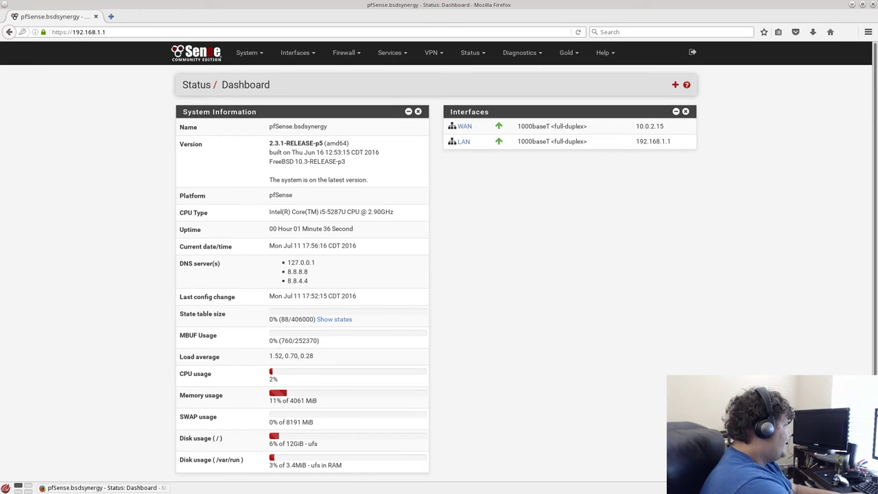
Review the General Setup page, including the gateway choices for DNS Server 1, the localization settings and the available webConfigurator themes
{"action": "left_click", "coordinate": [247, 53]}
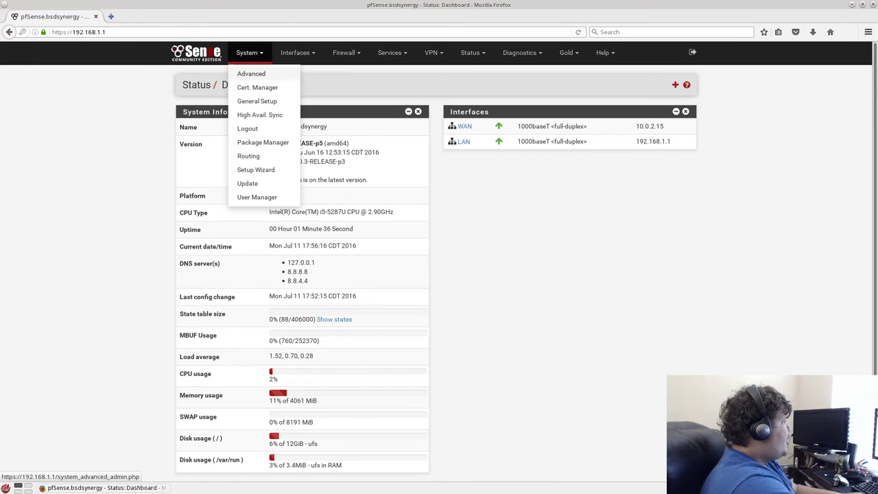
{"action": "left_click", "coordinate": [257, 101]}
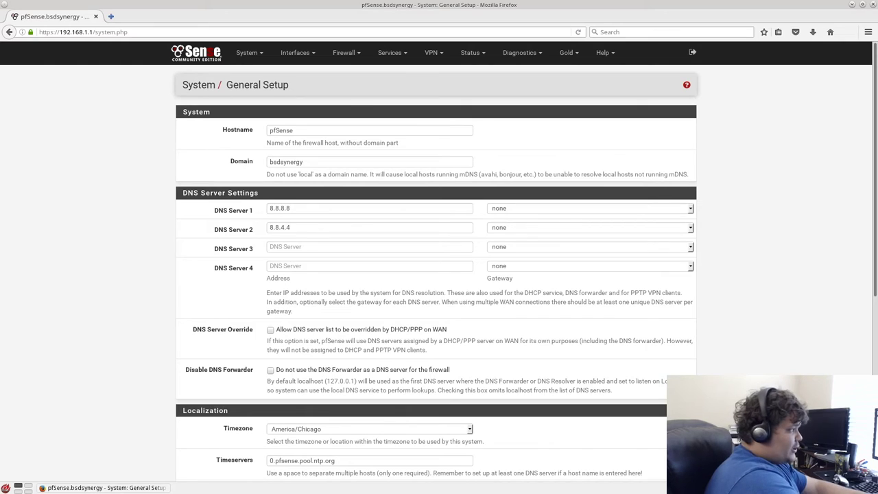
{"action": "left_click", "coordinate": [590, 208]}
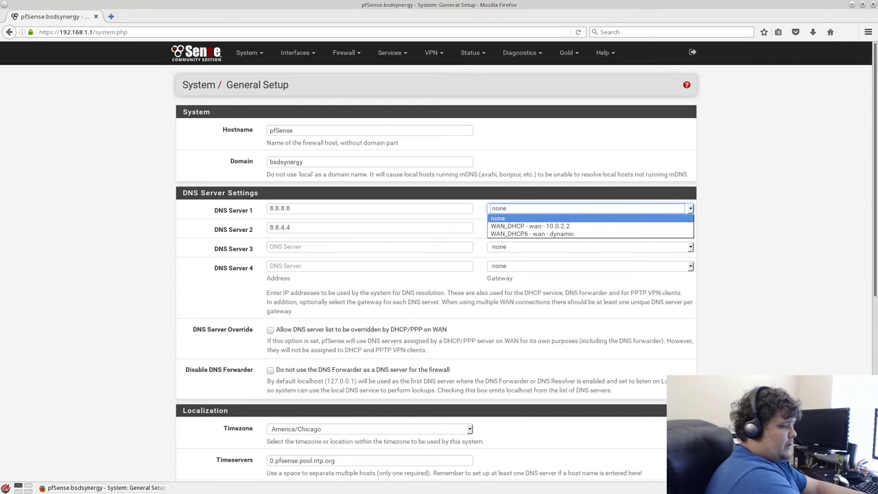
{"action": "key", "text": "Escape"}
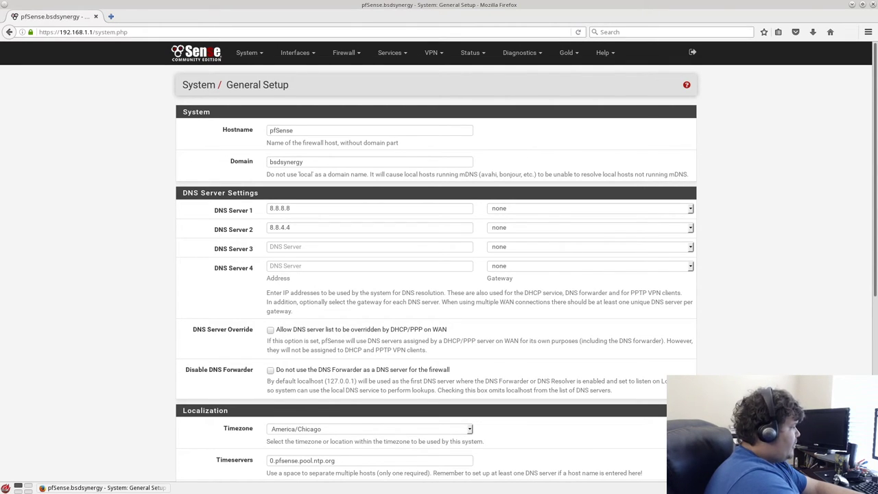
{"action": "scroll", "coordinate": [439, 261], "scroll_direction": "down", "scroll_amount": 4}
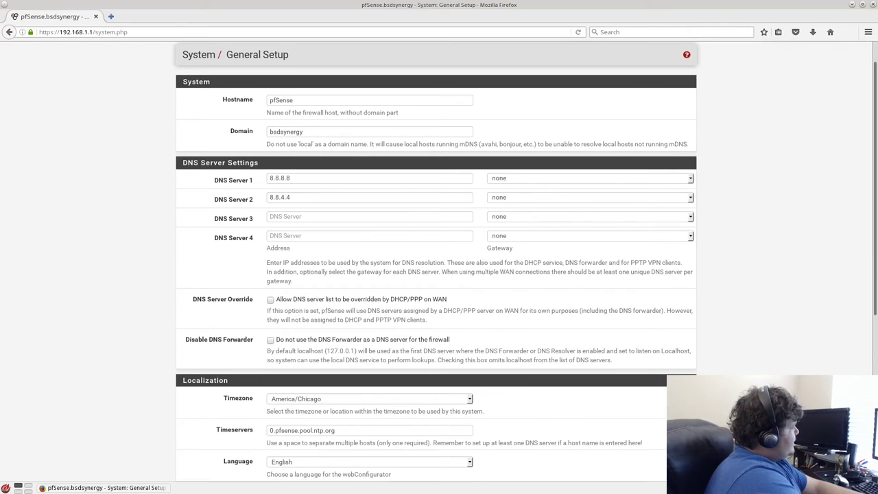
{"action": "scroll", "coordinate": [439, 261], "scroll_direction": "down", "scroll_amount": 4}
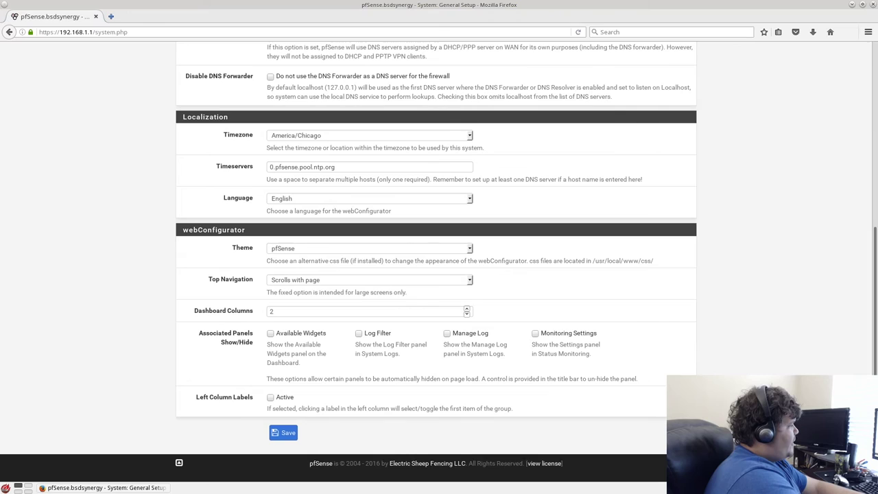
{"action": "left_click", "coordinate": [369, 248]}
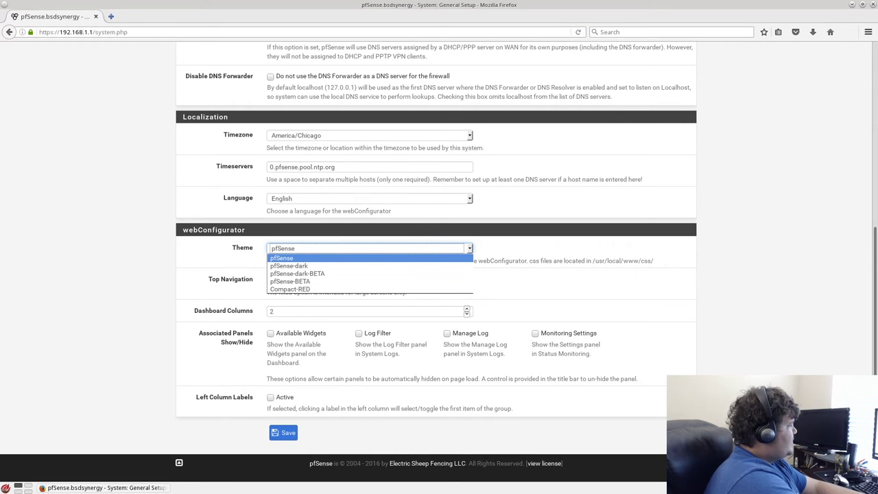
{"action": "key", "text": "Escape"}
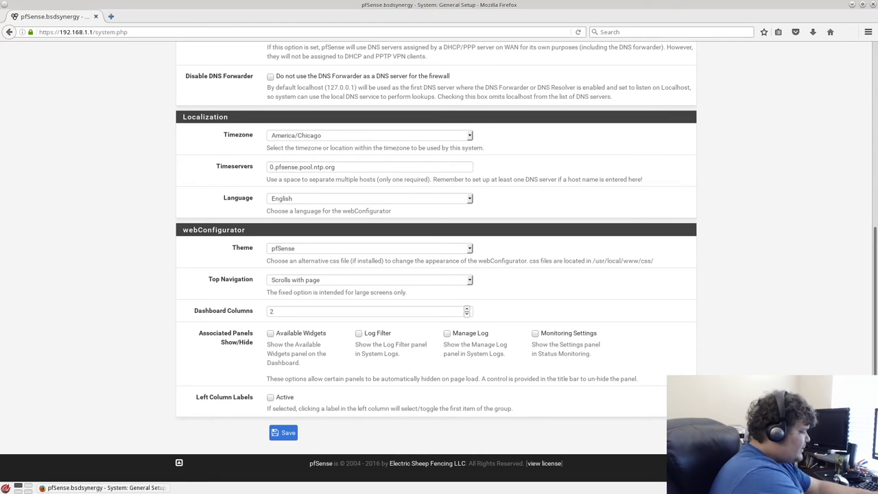
{"action": "scroll", "coordinate": [439, 261], "scroll_direction": "up", "scroll_amount": 5}
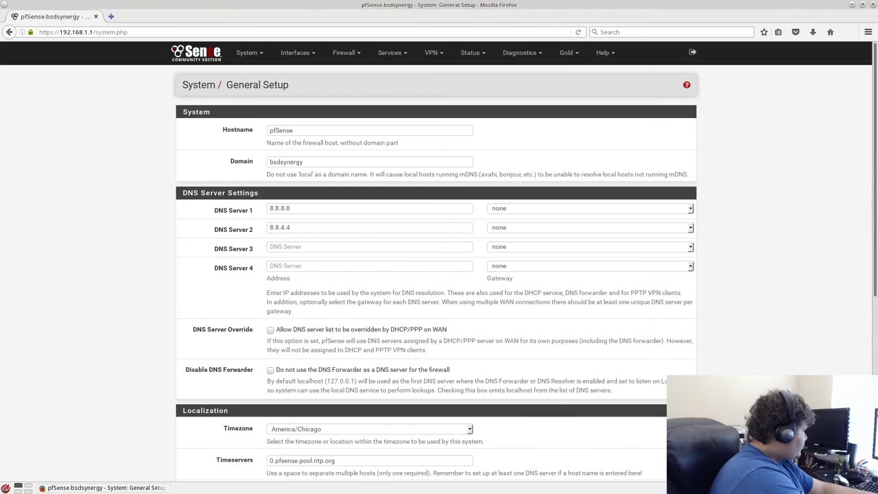
Review the advanced Admin Access settings, covering the webConfigurator, Secure Shell, serial communications, primary console and console options
{"action": "left_click", "coordinate": [248, 52]}
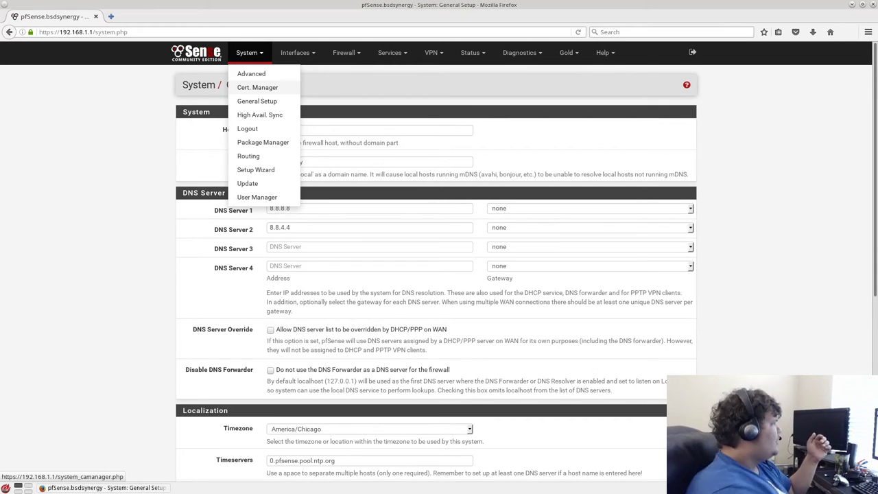
{"action": "left_click", "coordinate": [251, 73]}
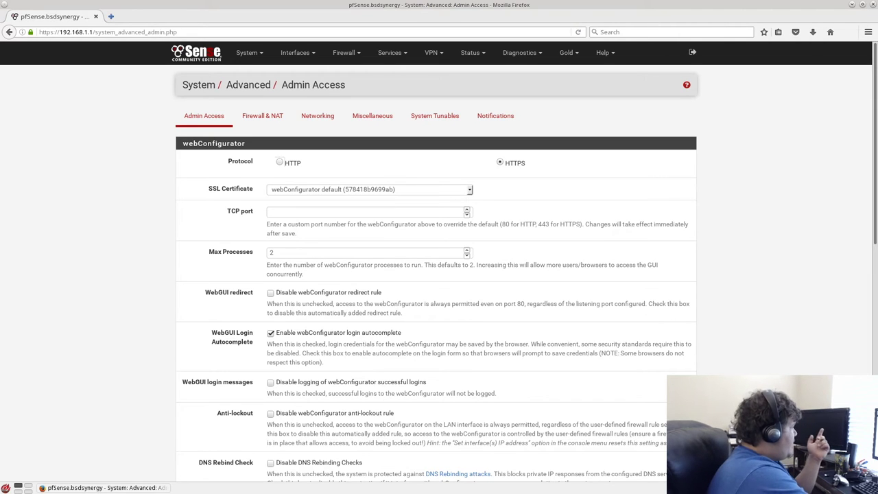
{"action": "scroll", "coordinate": [439, 260], "scroll_direction": "down", "scroll_amount": 3}
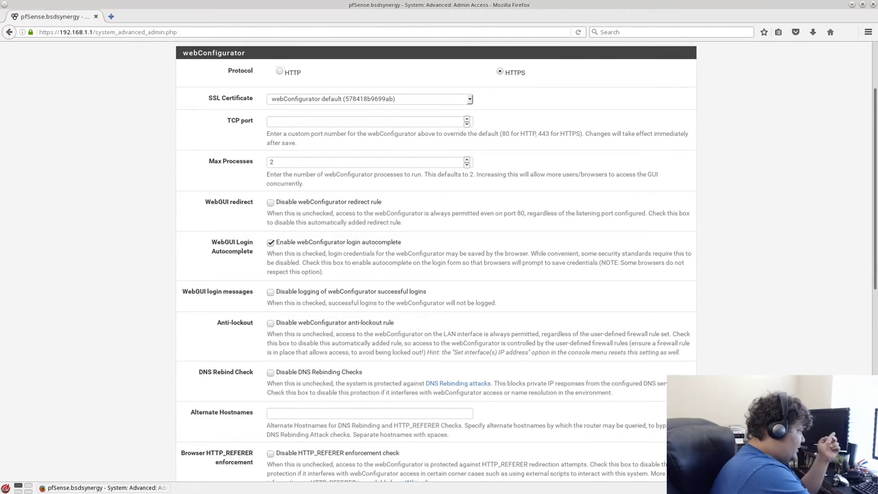
{"action": "scroll", "coordinate": [436, 260], "scroll_direction": "down", "scroll_amount": 3}
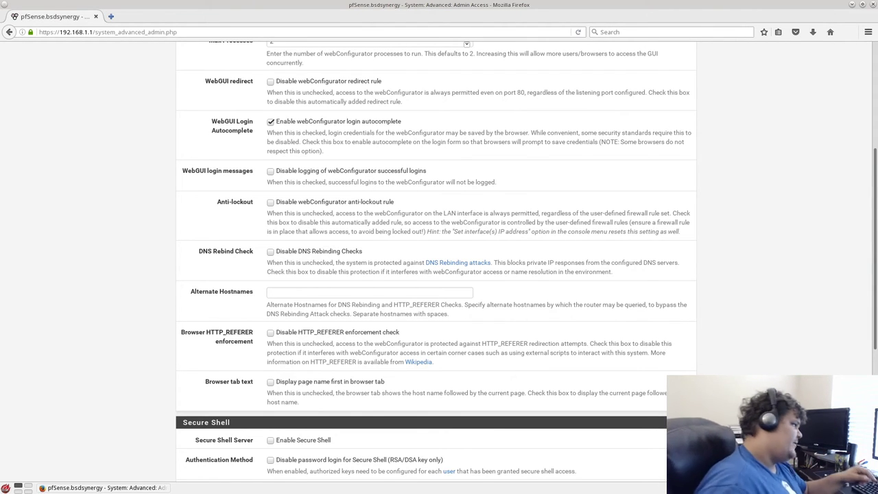
{"action": "scroll", "coordinate": [436, 261], "scroll_direction": "down", "scroll_amount": 4}
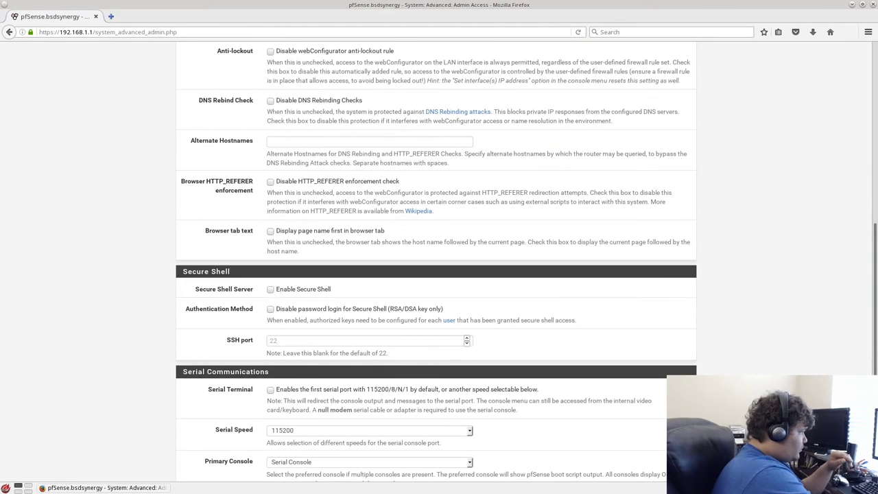
{"action": "scroll", "coordinate": [437, 261], "scroll_direction": "down", "scroll_amount": 1}
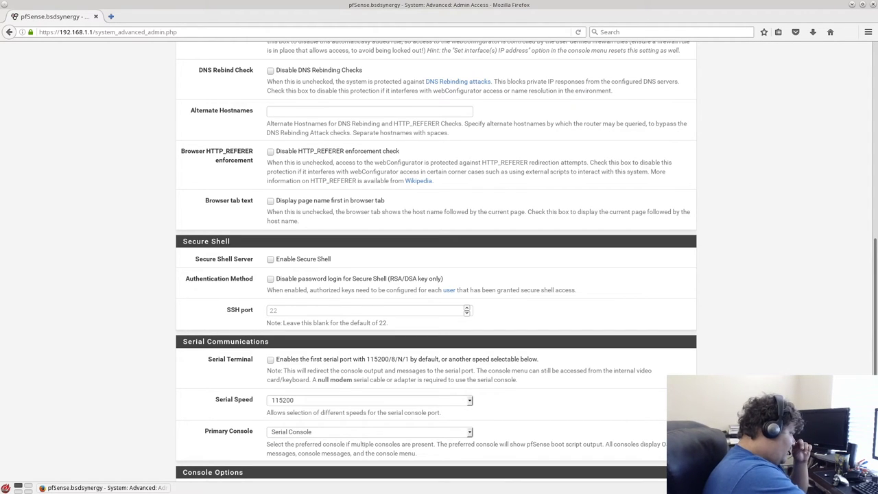
{"action": "scroll", "coordinate": [437, 260], "scroll_direction": "down", "scroll_amount": 3}
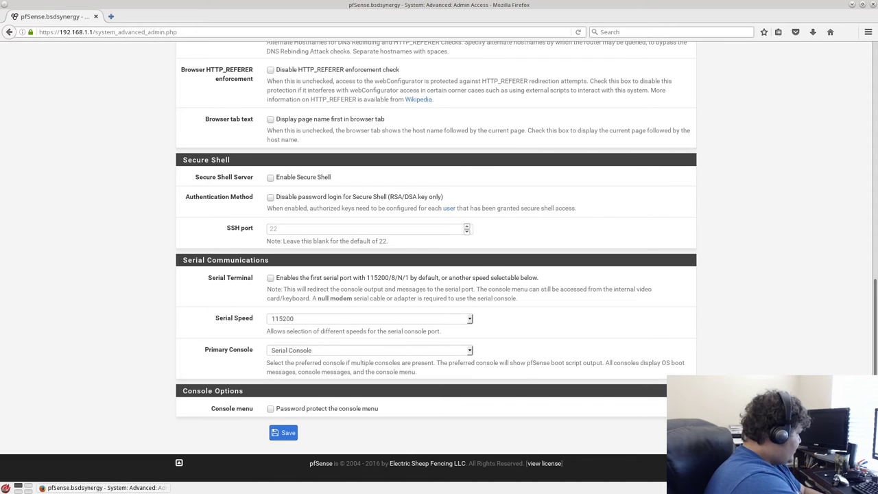
{"action": "left_click", "coordinate": [371, 350]}
{"action": "key", "text": "Return"}
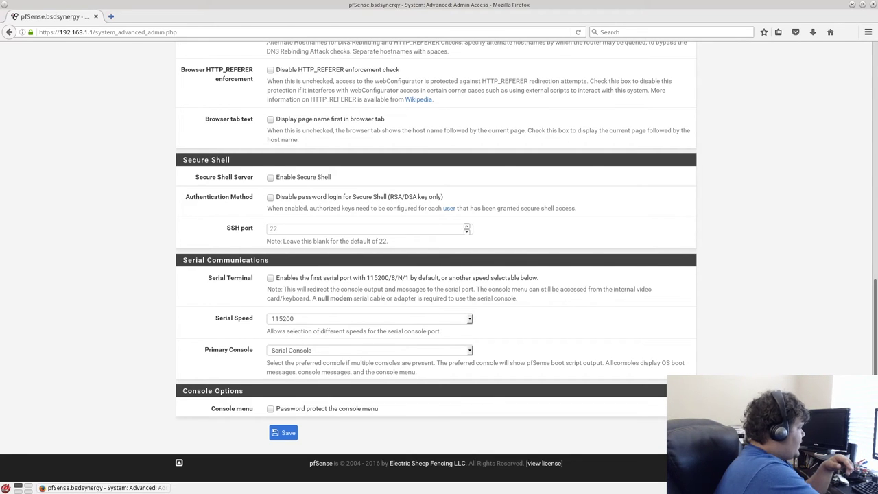
{"action": "scroll", "coordinate": [439, 261], "scroll_direction": "up", "scroll_amount": 15}
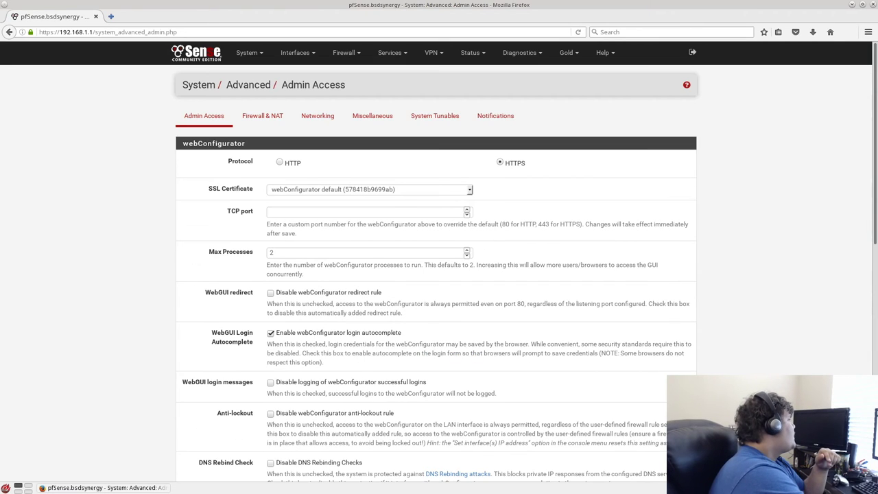
Check the installed packages in the Package Manager, then look through the list of available packages
{"action": "left_click", "coordinate": [248, 52]}
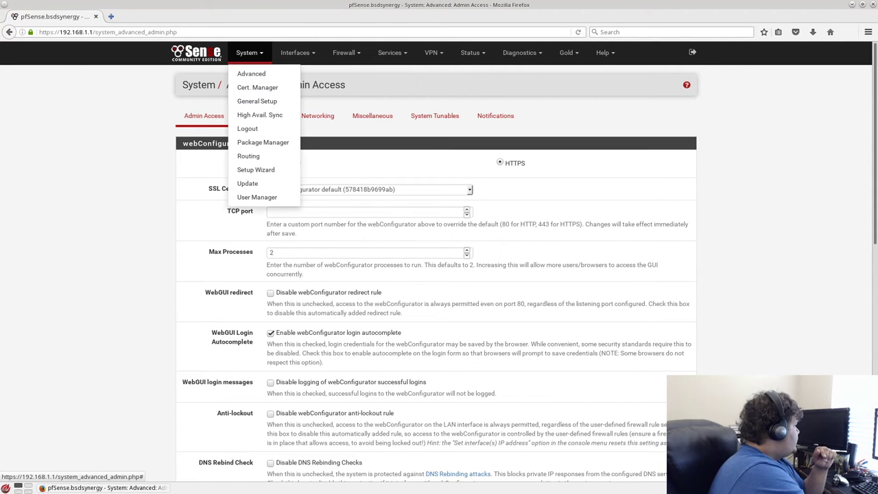
{"action": "left_click", "coordinate": [263, 142]}
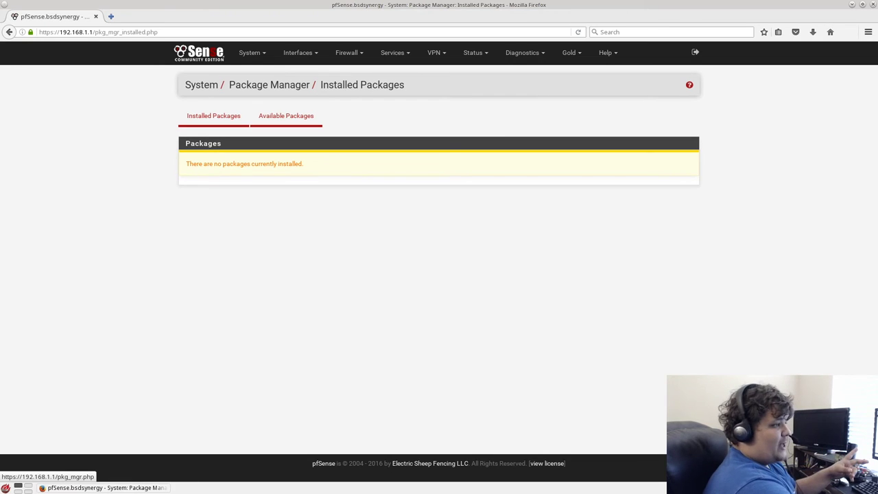
{"action": "left_click", "coordinate": [287, 115]}
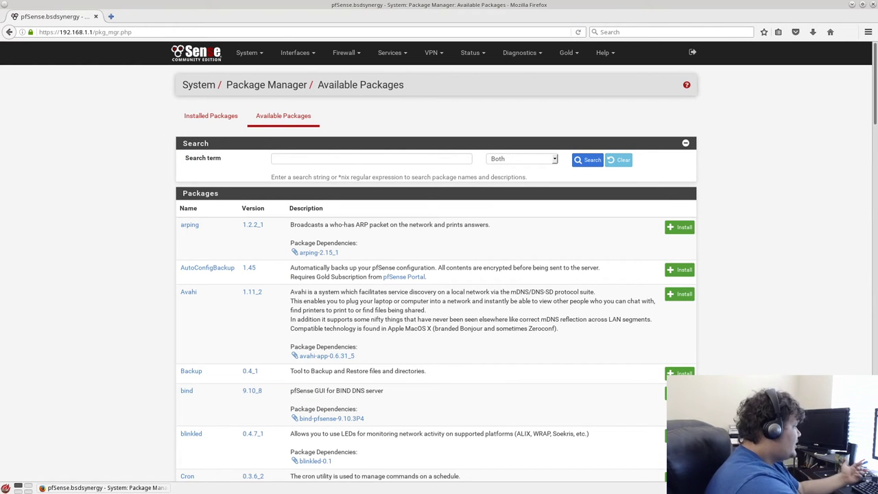
{"action": "scroll", "coordinate": [436, 263], "scroll_direction": "down", "scroll_amount": 3}
{"action": "scroll", "coordinate": [437, 263], "scroll_direction": "down", "scroll_amount": 3}
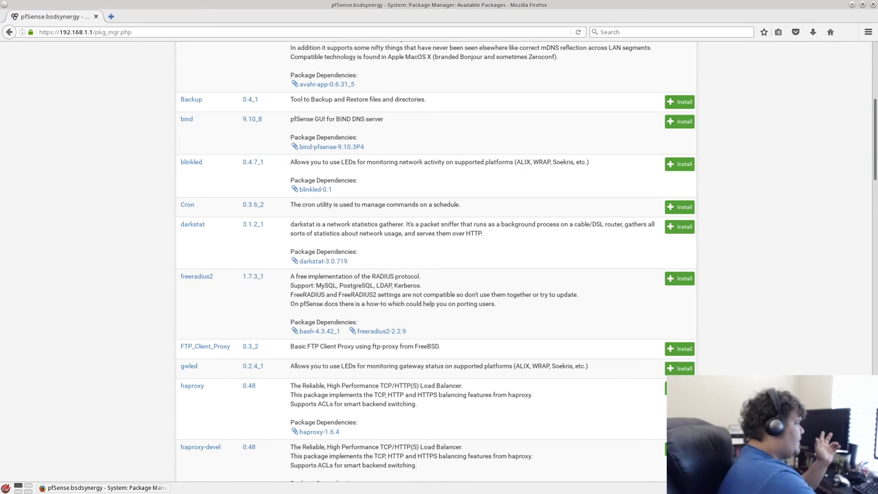
{"action": "scroll", "coordinate": [439, 261], "scroll_direction": "up", "scroll_amount": 5}
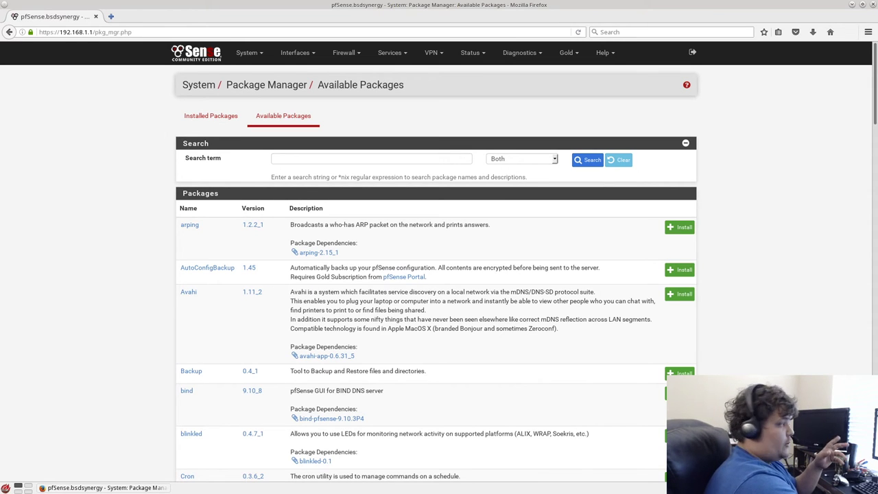
Look over the users, authentication servers and groups in the User Manager
{"action": "left_click", "coordinate": [248, 52]}
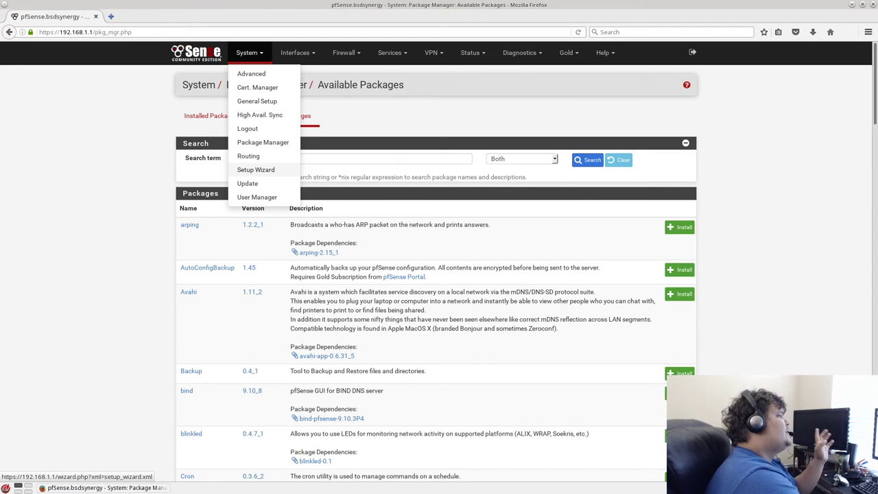
{"action": "left_click", "coordinate": [256, 197]}
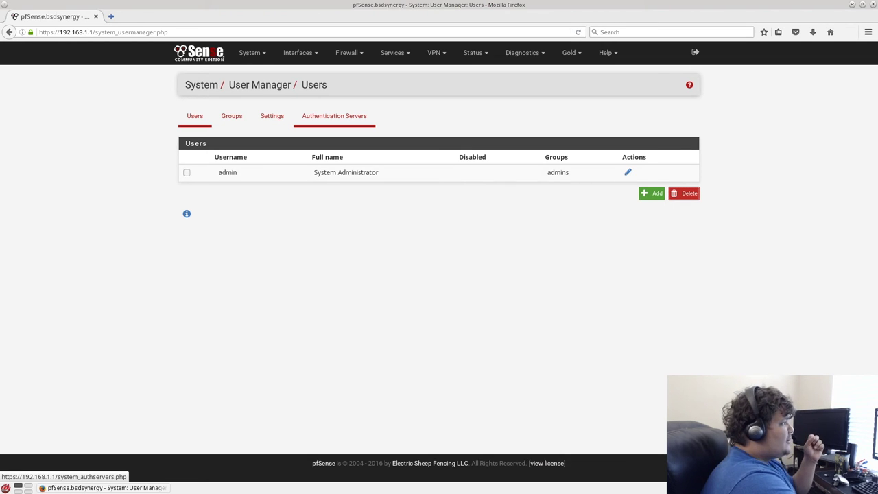
{"action": "left_click", "coordinate": [335, 115]}
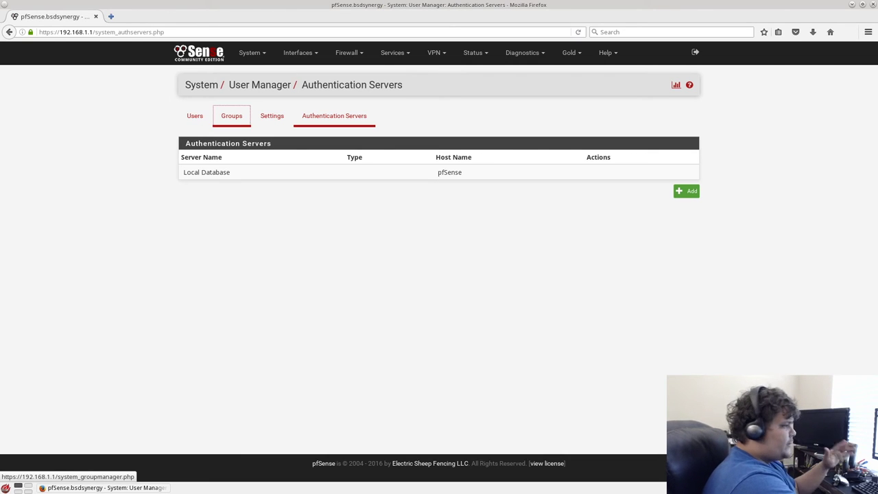
{"action": "left_click", "coordinate": [232, 116]}
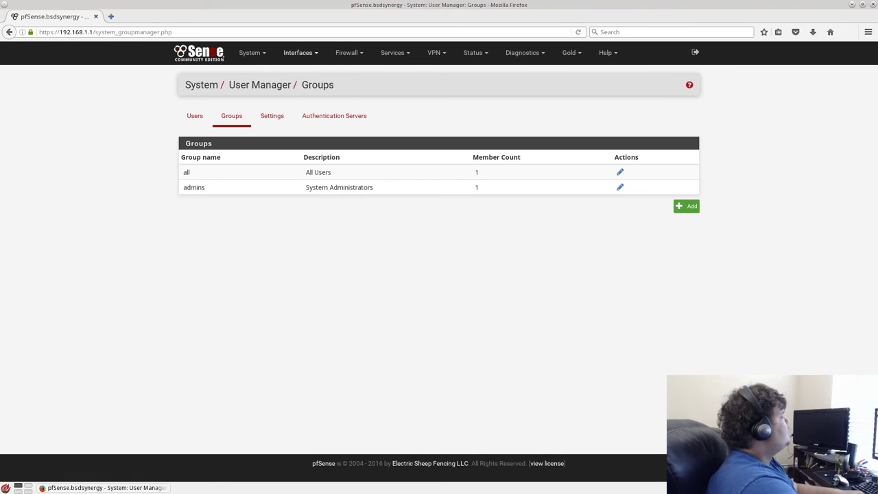
Open the WAN interface settings and review the general, DHCP client and DHCP6 client configuration
{"action": "left_click", "coordinate": [300, 53]}
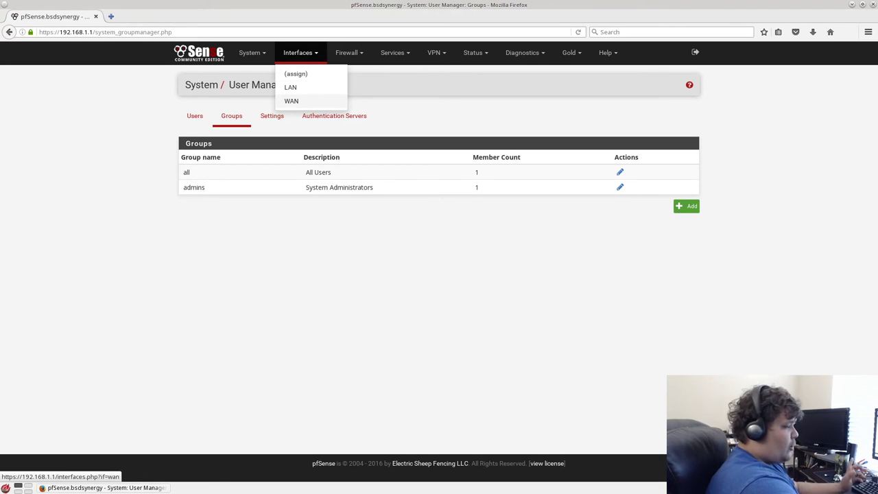
{"action": "left_click", "coordinate": [291, 101]}
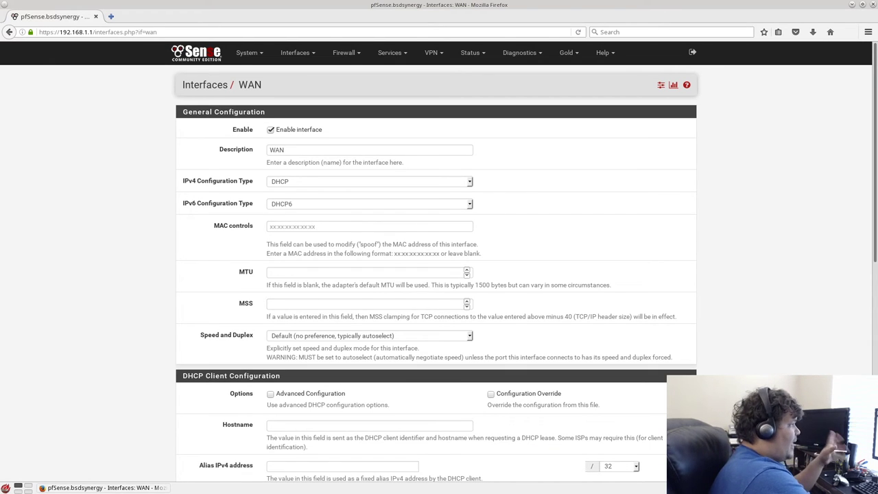
{"action": "scroll", "coordinate": [439, 274], "scroll_direction": "down", "scroll_amount": 3}
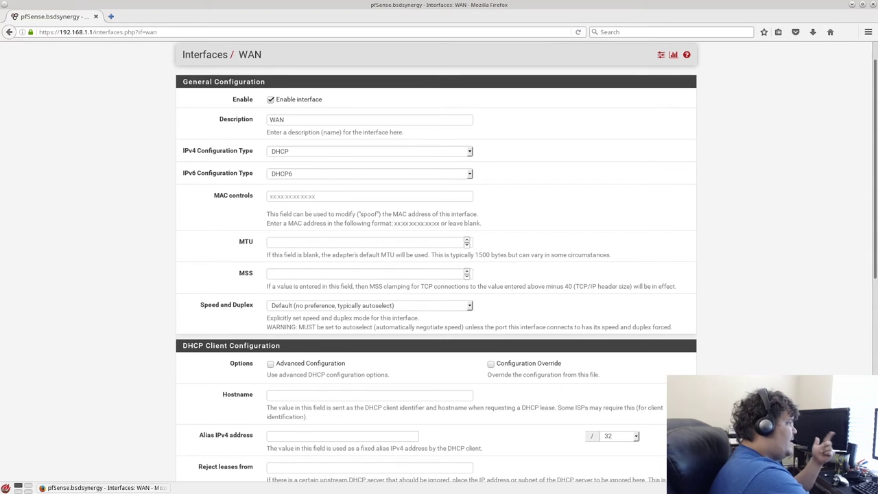
{"action": "scroll", "coordinate": [439, 275], "scroll_direction": "down", "scroll_amount": 5}
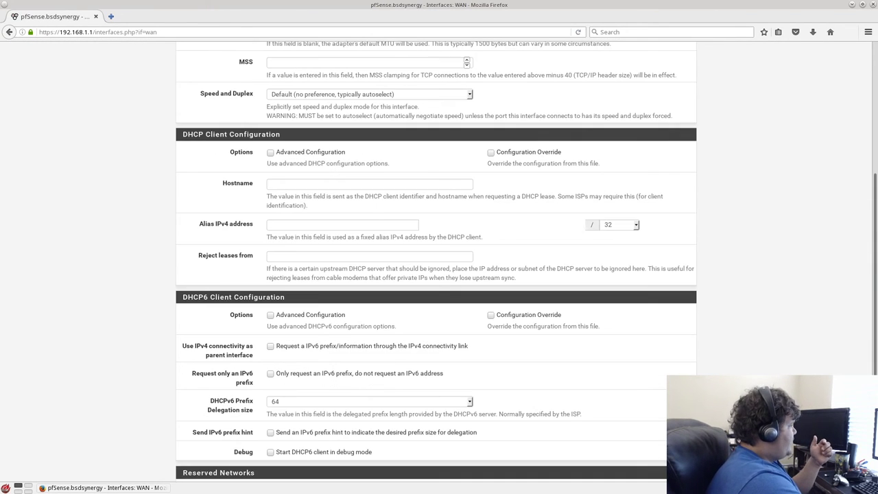
Enable Advanced Configuration for the WAN DHCP client and review the settings from protocol timing through Reserved Networks
{"action": "left_click", "coordinate": [270, 153]}
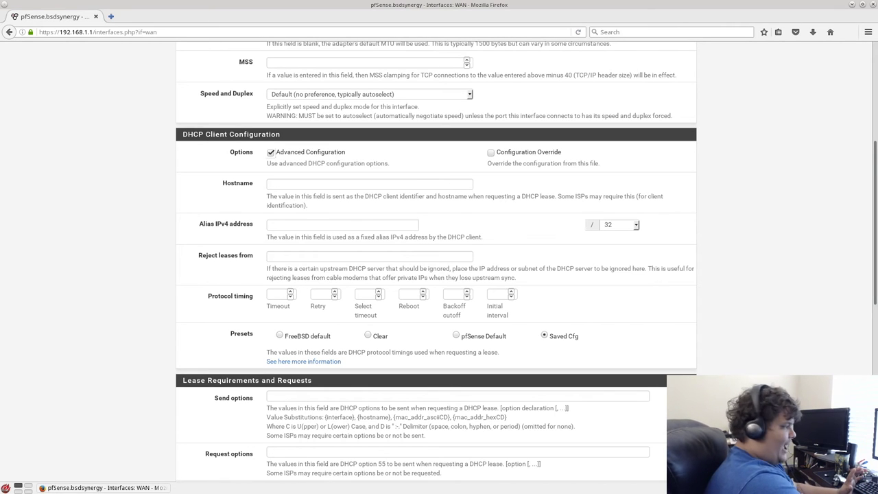
{"action": "scroll", "coordinate": [439, 261], "scroll_direction": "down", "scroll_amount": 5}
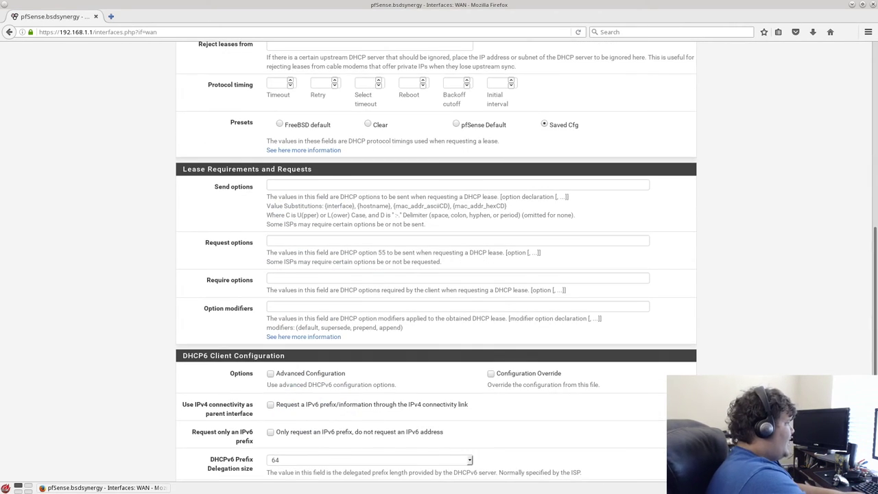
{"action": "scroll", "coordinate": [439, 261], "scroll_direction": "down", "scroll_amount": 3}
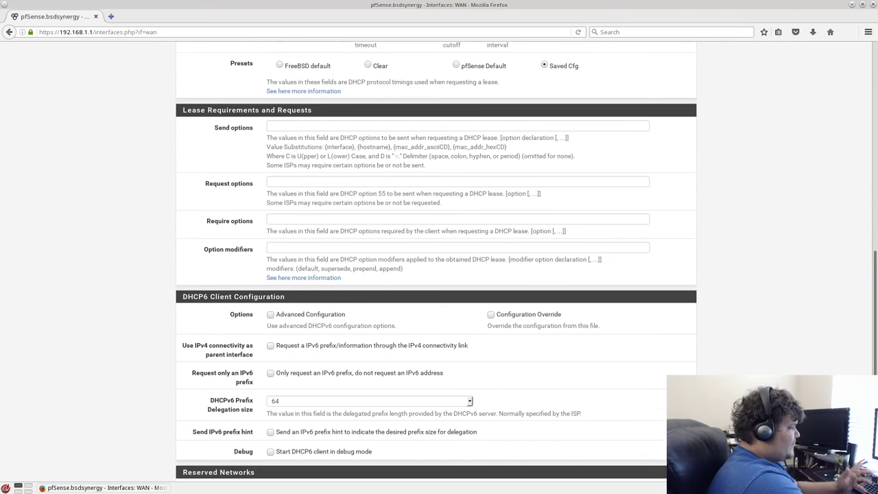
{"action": "scroll", "coordinate": [440, 261], "scroll_direction": "down", "scroll_amount": 4}
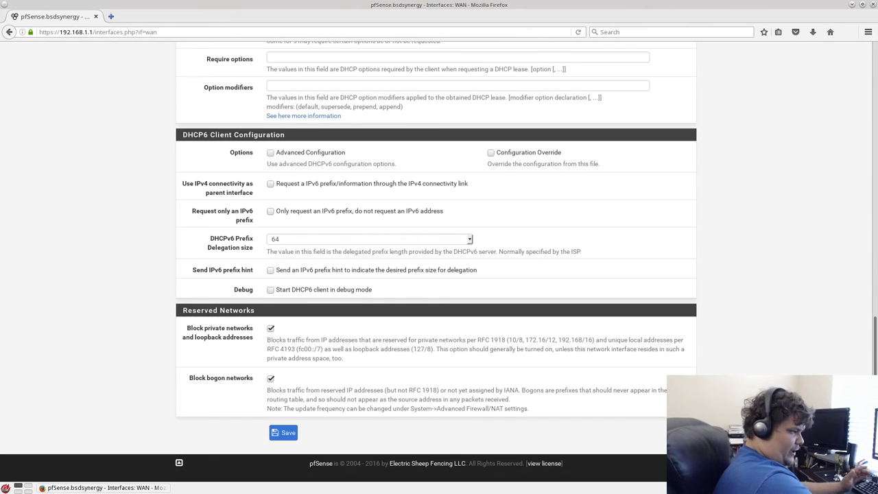
Open the firewall rules for the WAN interface and start a new rule at the start of the list
{"action": "scroll", "coordinate": [439, 261], "scroll_direction": "up", "scroll_amount": 15}
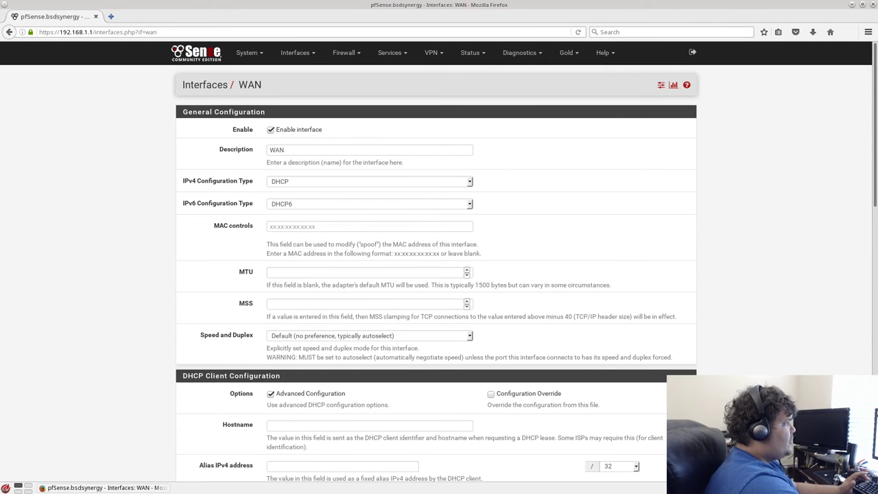
{"action": "left_click", "coordinate": [344, 52]}
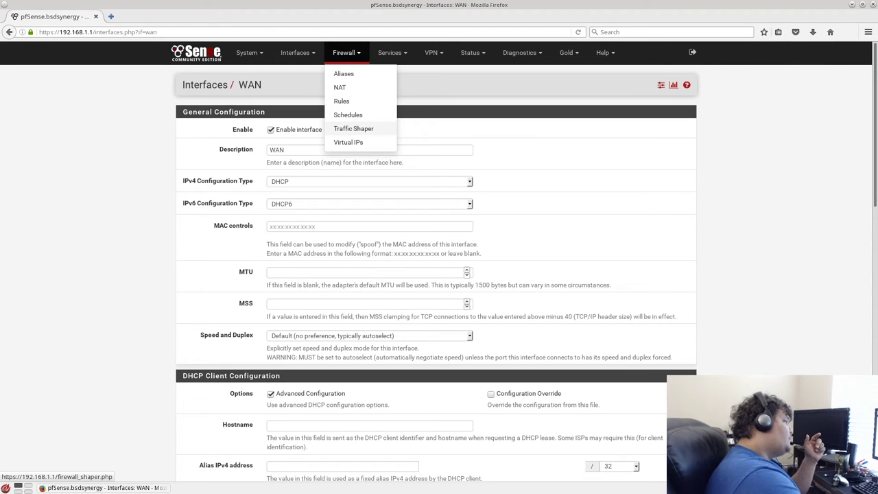
{"action": "left_click", "coordinate": [341, 101]}
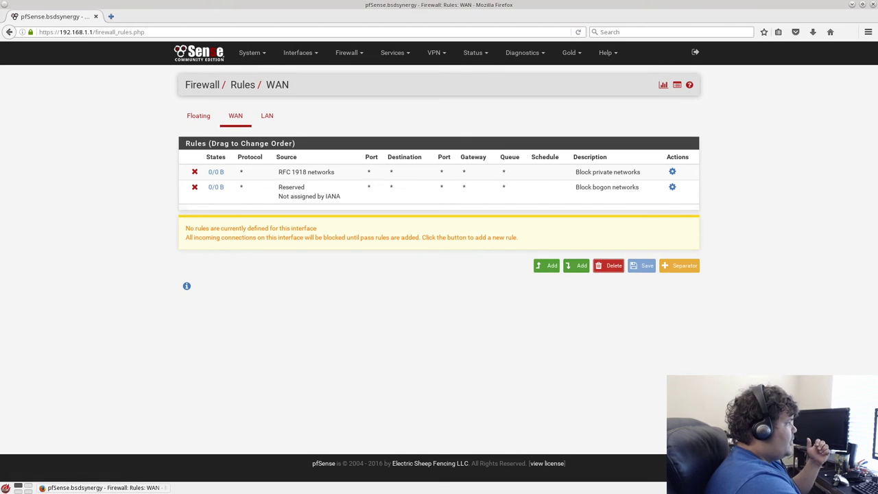
{"action": "left_click", "coordinate": [546, 265]}
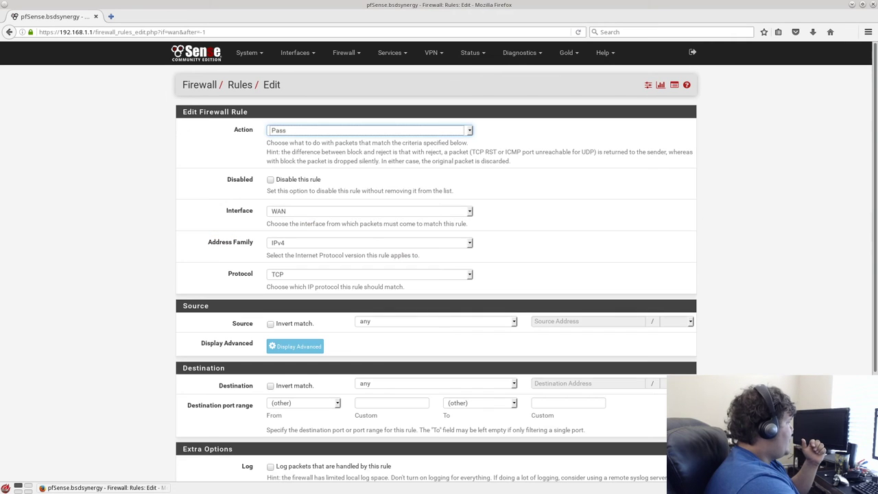
Look through the Pass, Block and Reject actions for the new WAN rule, keeping Pass selected
{"action": "key", "text": "alt+Down"}
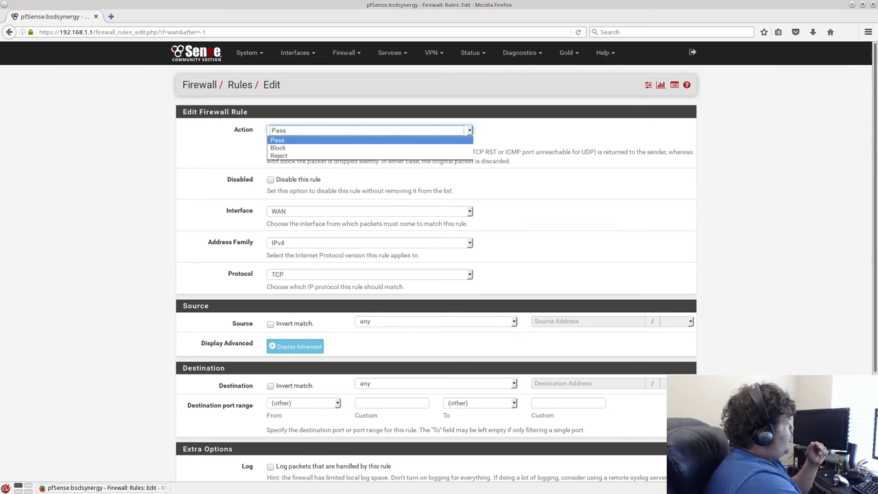
{"action": "key", "text": "Down"}
{"action": "key", "text": "Down"}
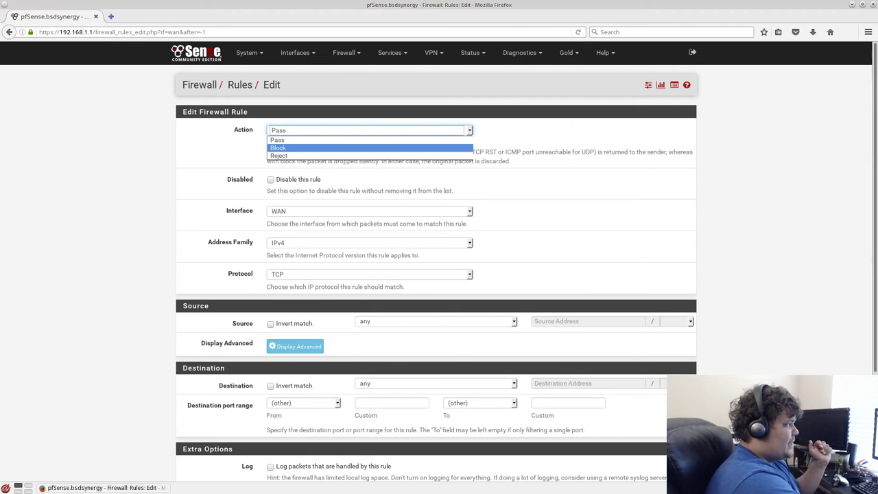
{"action": "key", "text": "Escape"}
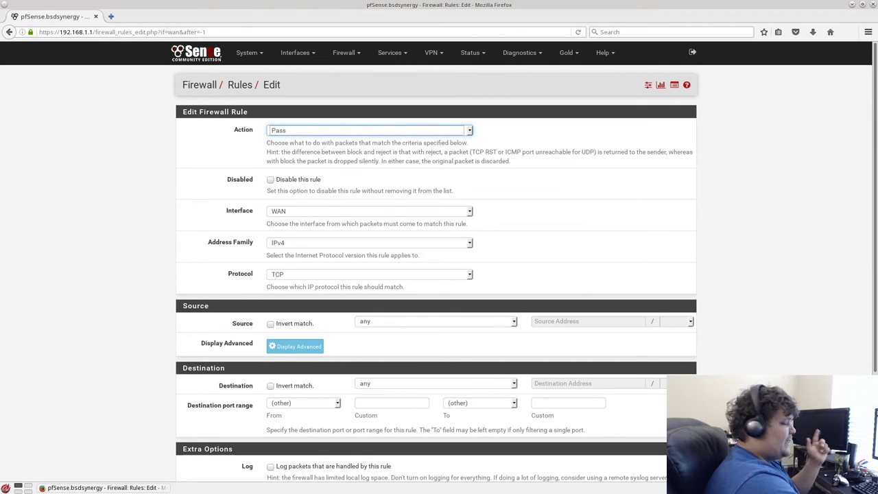
{"action": "key", "text": "alt+Down"}
{"action": "key", "text": "Down"}
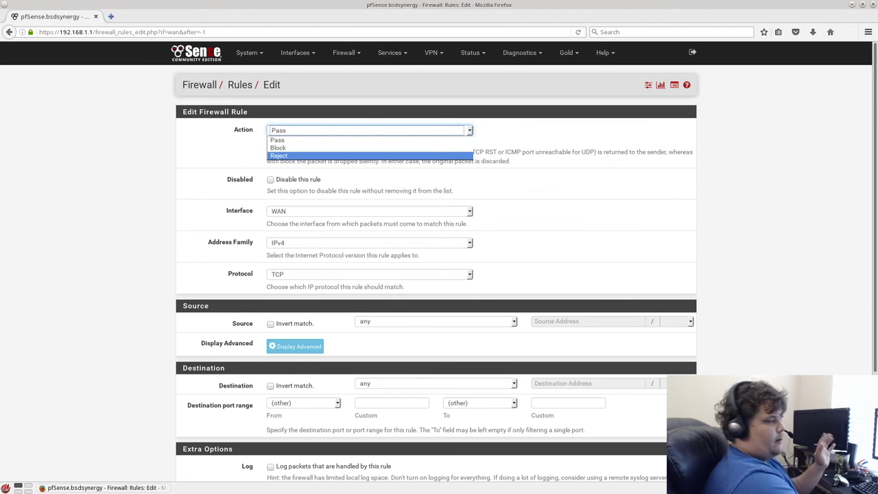
{"action": "key", "text": "Escape"}
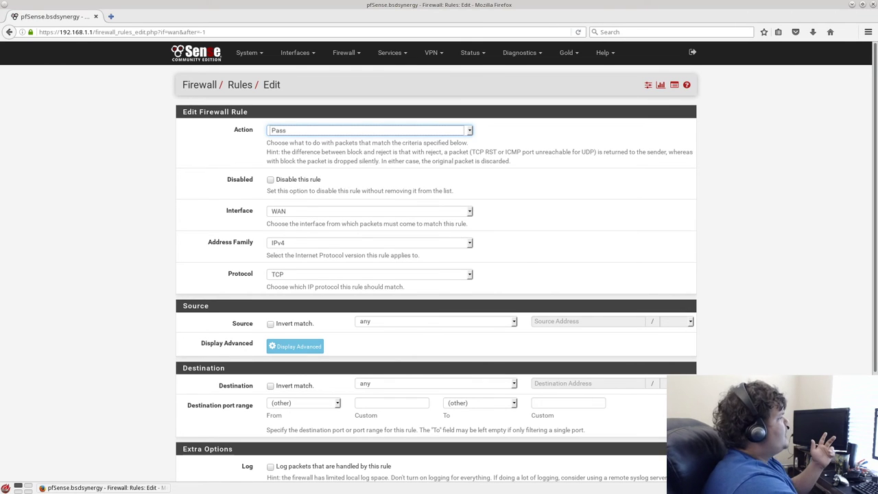
{"action": "key", "text": "alt+Down"}
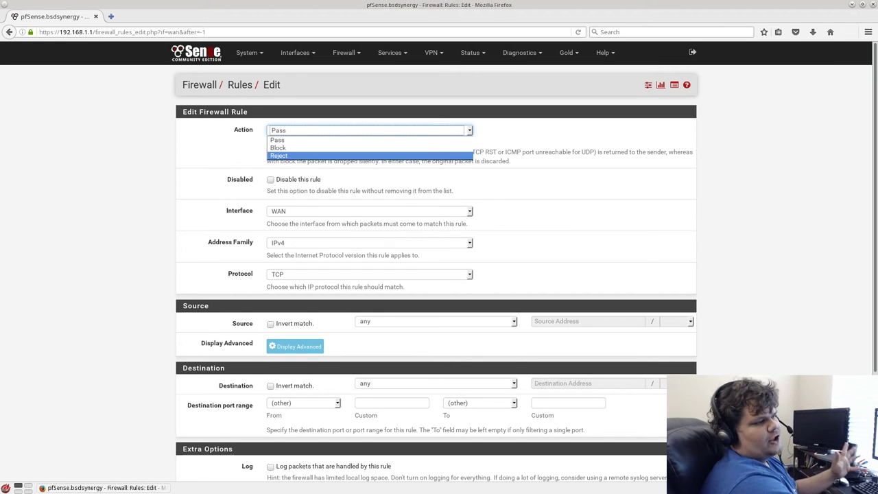
{"action": "key", "text": "Up"}
{"action": "key", "text": "Up"}
{"action": "key", "text": "Return"}
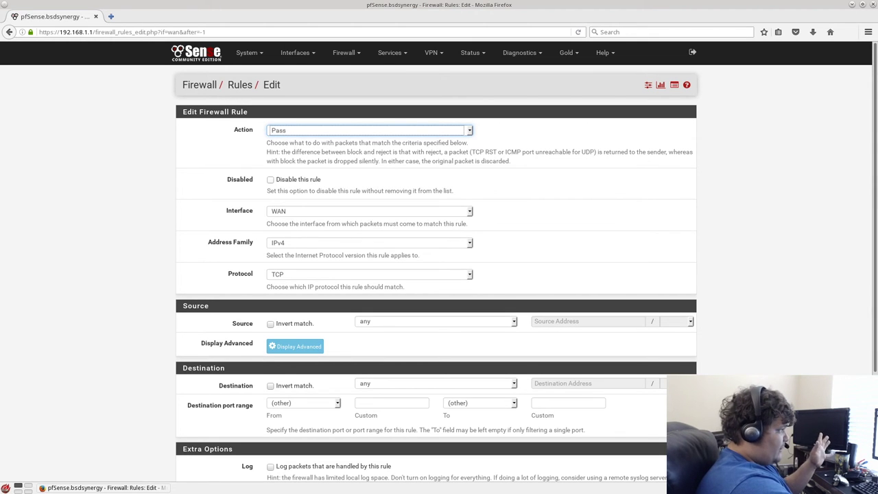
Review the new rule's interface choices and source address types, leaving the interface as WAN and the source as any
{"action": "left_click", "coordinate": [369, 210]}
{"action": "left_click", "coordinate": [288, 217]}
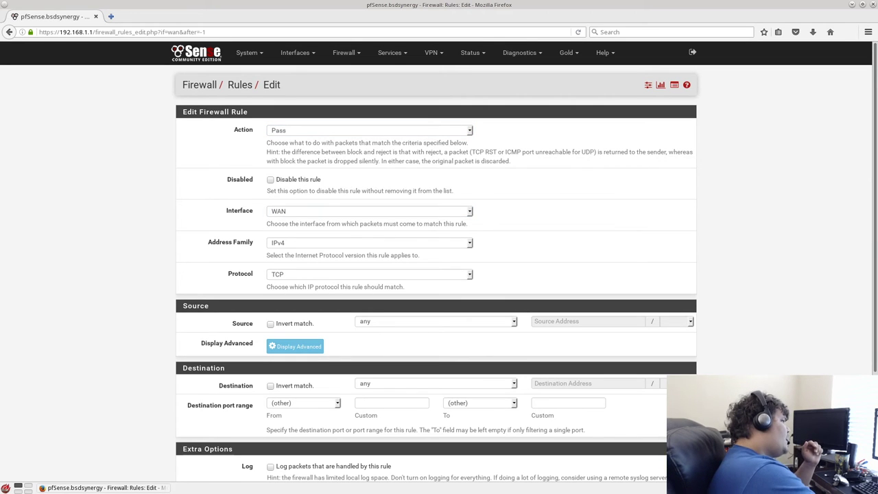
{"action": "scroll", "coordinate": [439, 261], "scroll_direction": "down", "scroll_amount": 4}
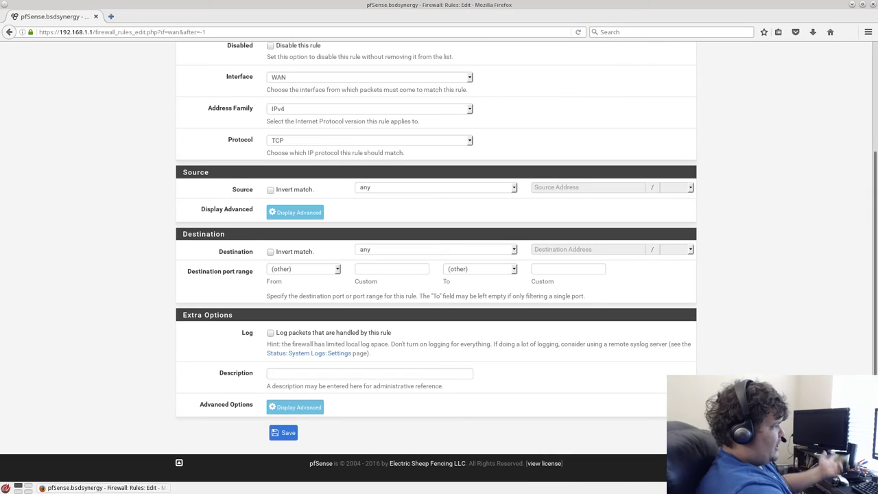
{"action": "left_click", "coordinate": [435, 187]}
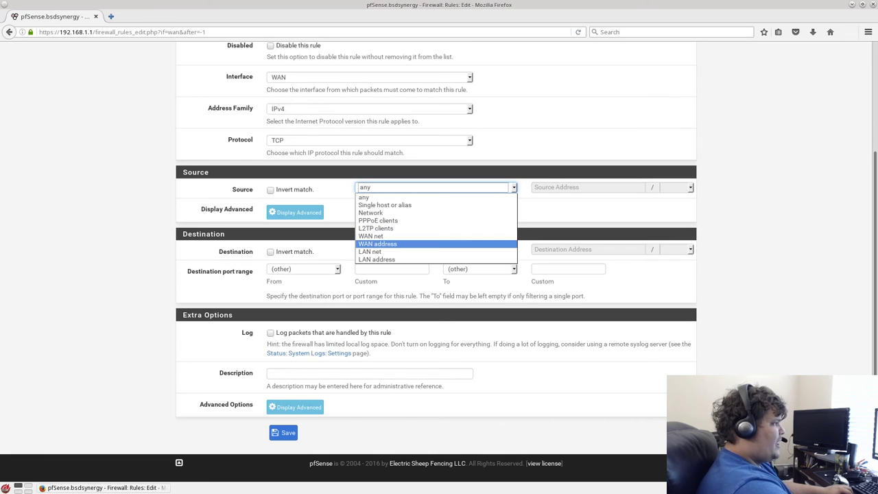
{"action": "key", "text": "Escape"}
{"action": "key", "text": "alt+Down"}
{"action": "key", "text": "Escape"}
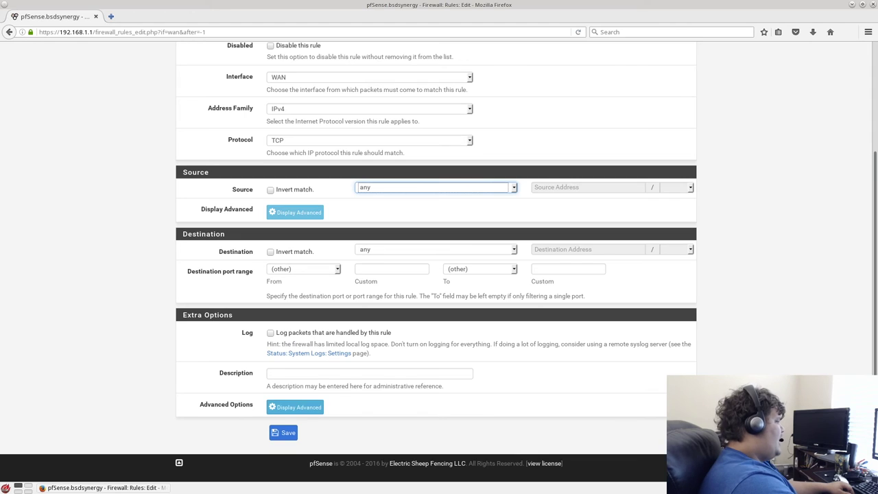
Show the firewall rule's advanced options and look through the Source OS choices, keeping Any
{"action": "left_click", "coordinate": [295, 407]}
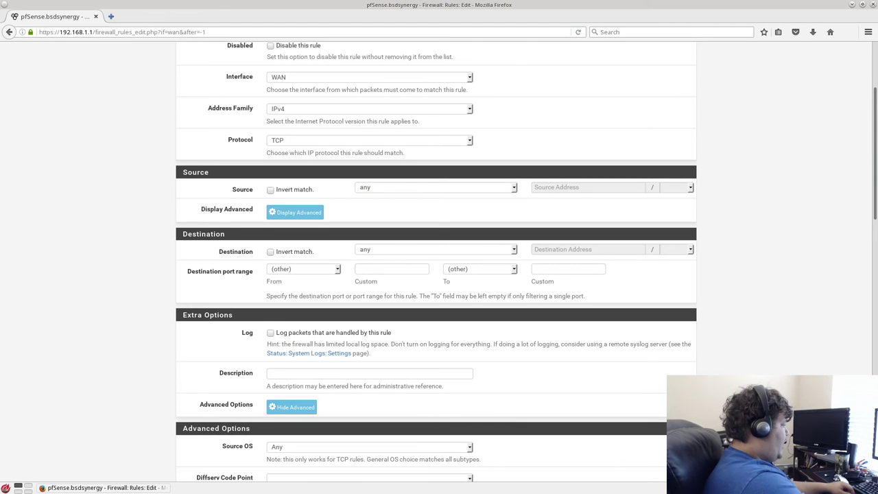
{"action": "scroll", "coordinate": [295, 407], "scroll_direction": "down", "scroll_amount": 2}
{"action": "scroll", "coordinate": [436, 268], "scroll_direction": "down", "scroll_amount": 4}
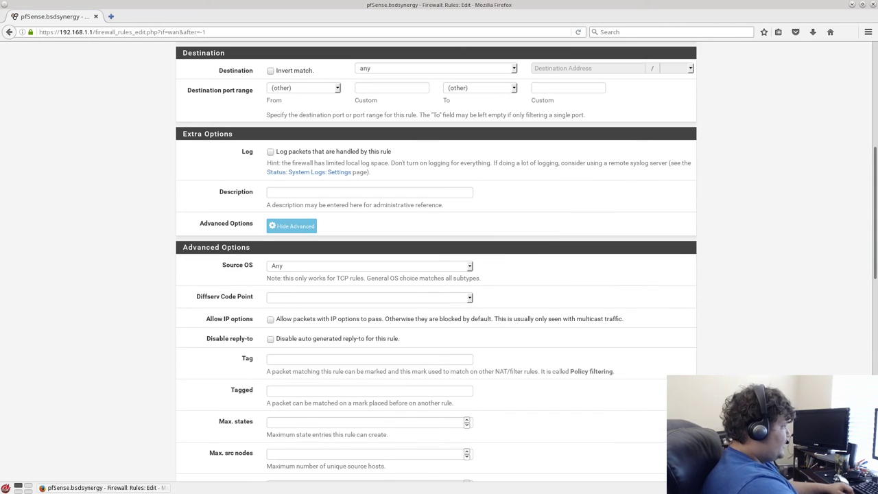
{"action": "left_click", "coordinate": [436, 267]}
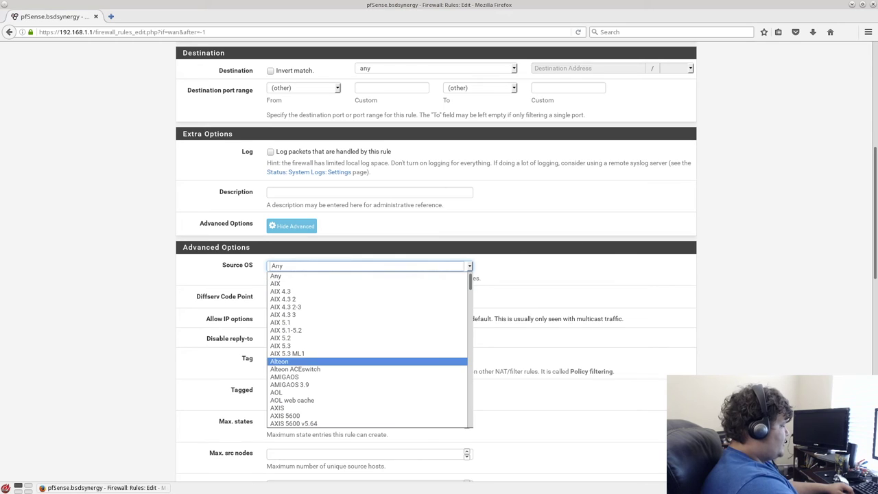
{"action": "scroll", "coordinate": [367, 350], "scroll_direction": "down", "scroll_amount": 12}
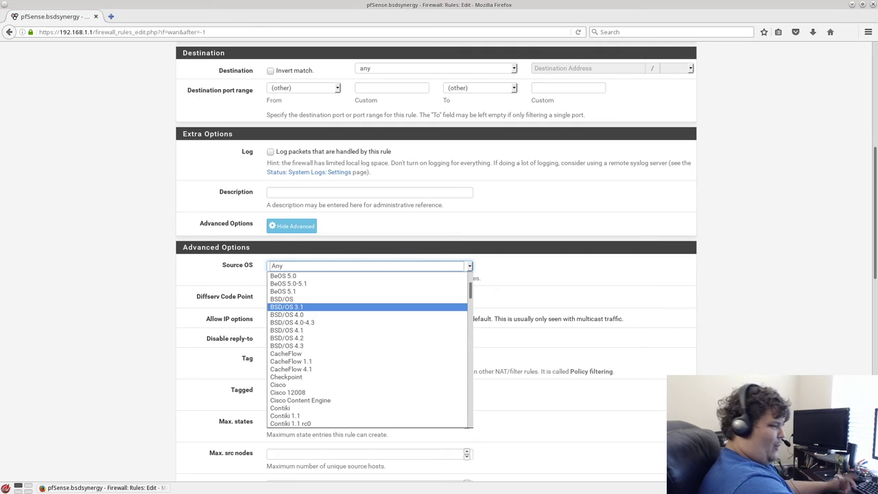
{"action": "key", "text": "Escape"}
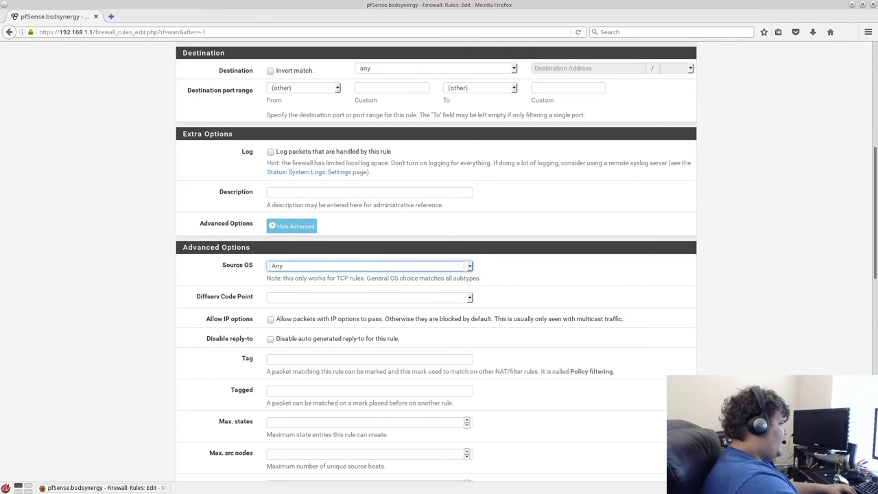
Review the rule's remaining advanced options, from the tag and state limits through TCP flags, schedule, gateway and queues
{"action": "scroll", "coordinate": [437, 268], "scroll_direction": "down", "scroll_amount": 5}
{"action": "scroll", "coordinate": [436, 268], "scroll_direction": "down", "scroll_amount": 7}
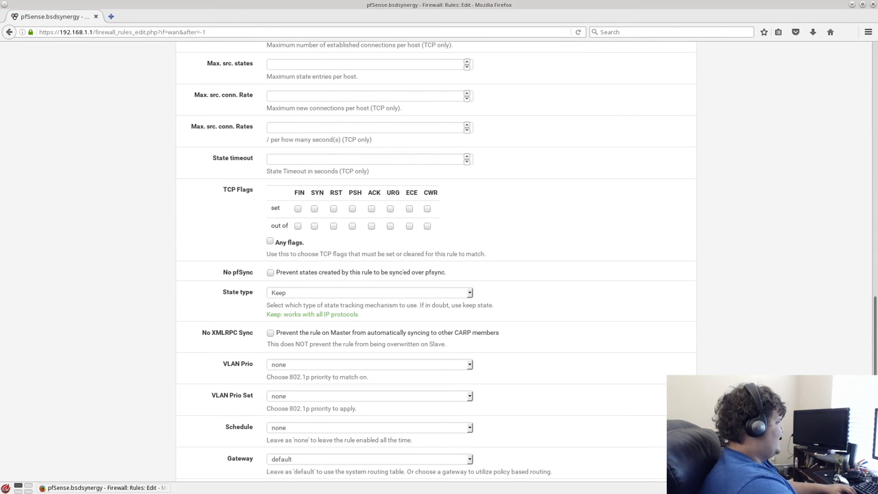
{"action": "scroll", "coordinate": [436, 268], "scroll_direction": "down", "scroll_amount": 4}
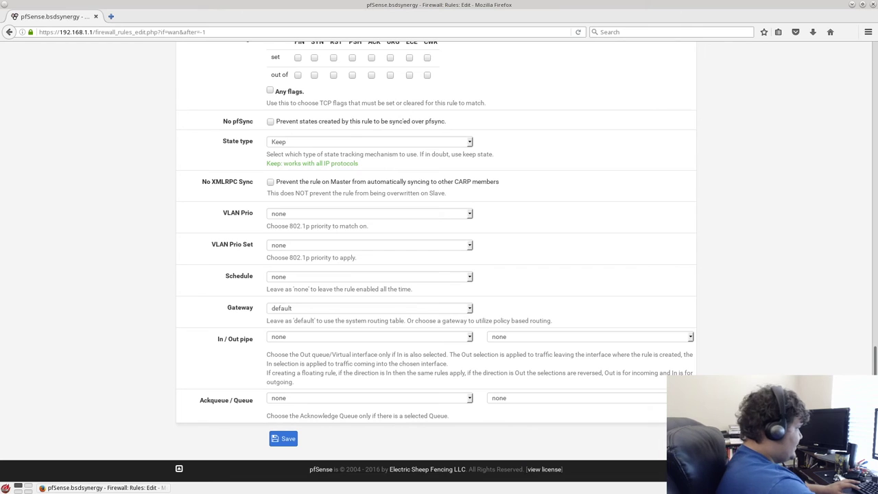
{"action": "key", "text": "Home"}
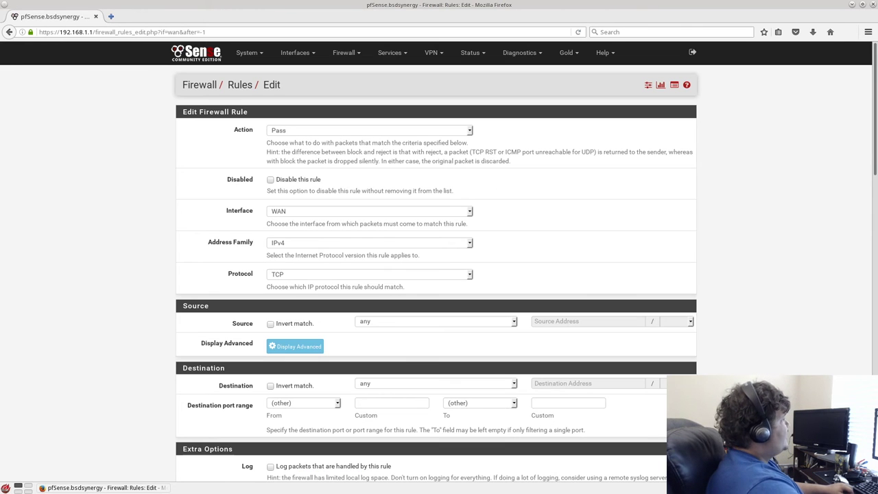
Look over the available services and VPN types, then view the DHCP leases status
{"action": "left_click", "coordinate": [391, 52]}
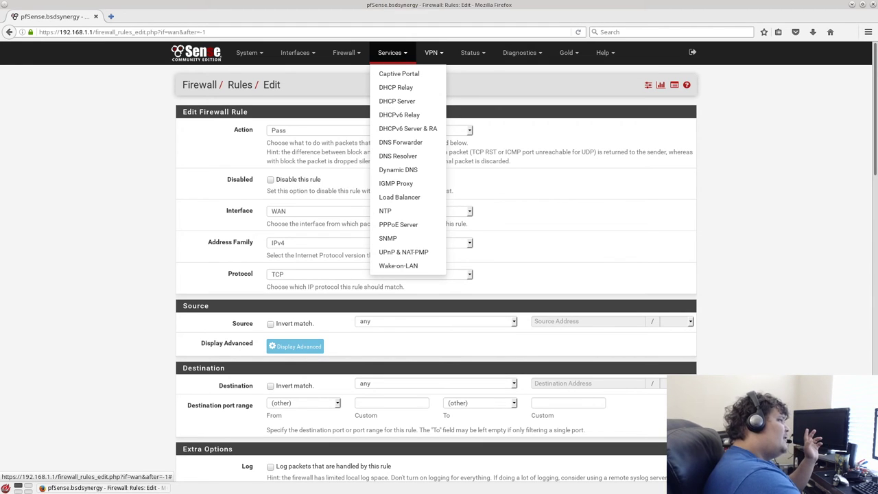
{"action": "left_click", "coordinate": [431, 52]}
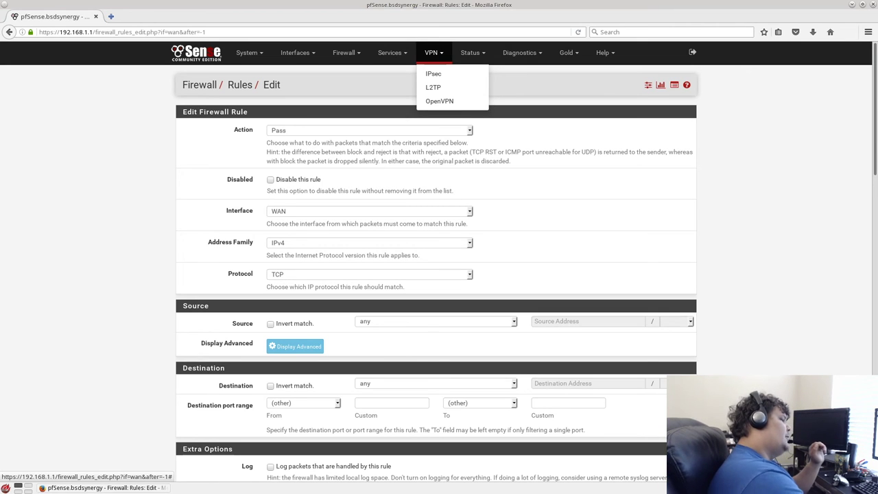
{"action": "left_click", "coordinate": [470, 52]}
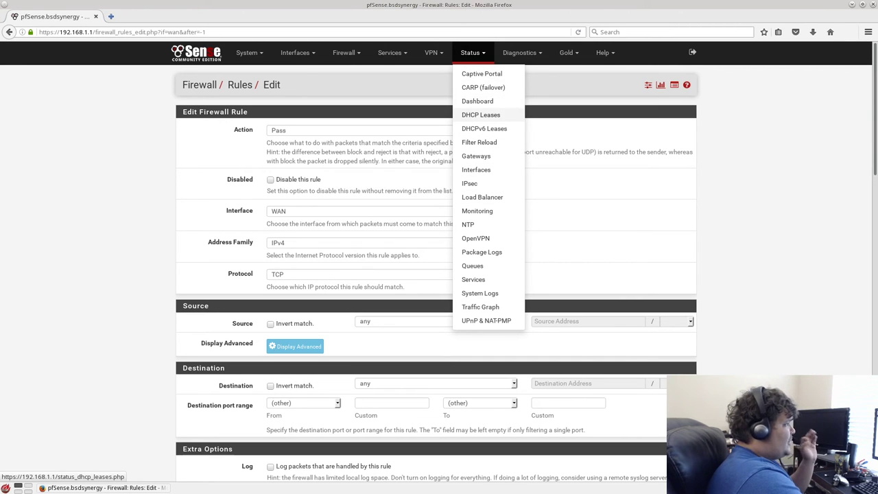
{"action": "left_click", "coordinate": [481, 114]}
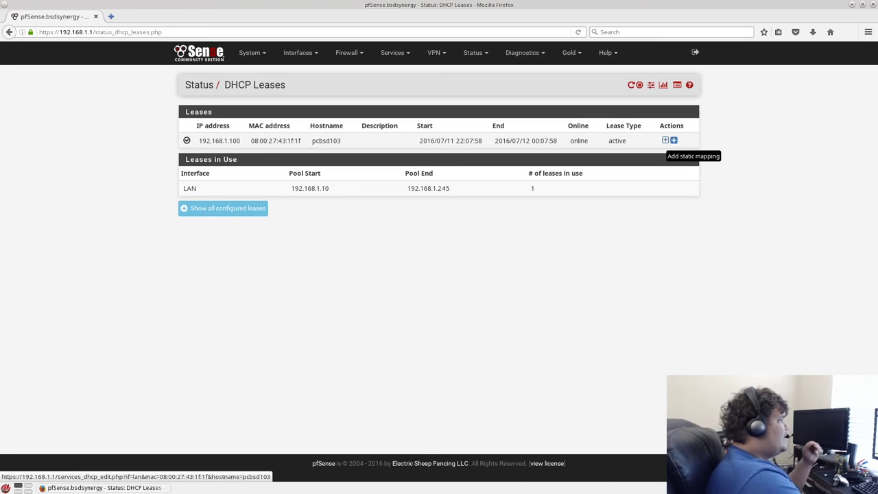
View the status of the WAN and LAN interfaces, then inspect the system processor graph in Monitoring
{"action": "left_click", "coordinate": [476, 53]}
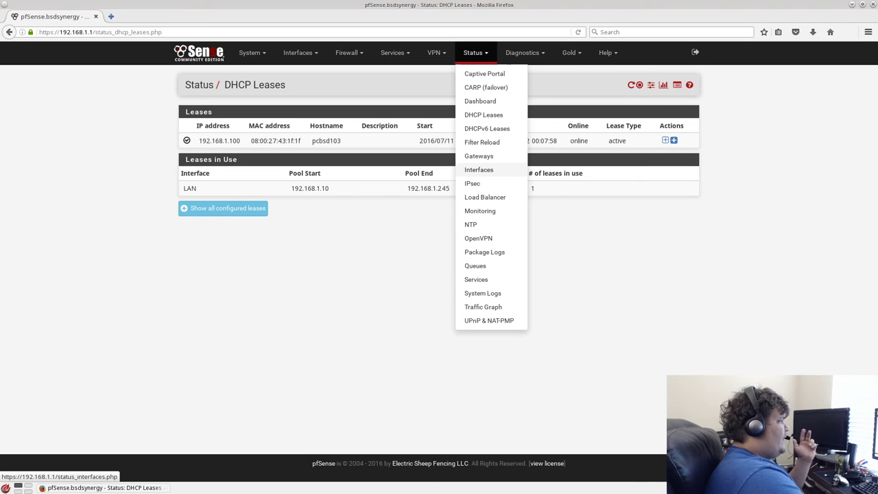
{"action": "left_click", "coordinate": [479, 169]}
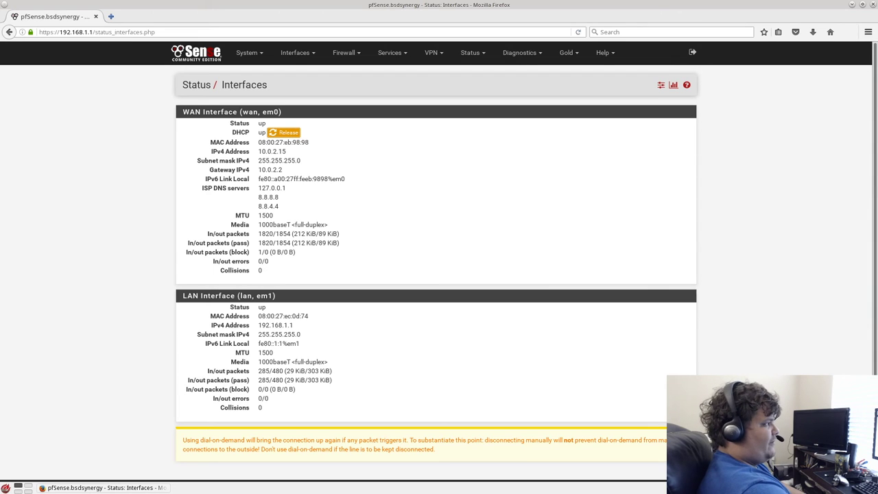
{"action": "left_click", "coordinate": [471, 52]}
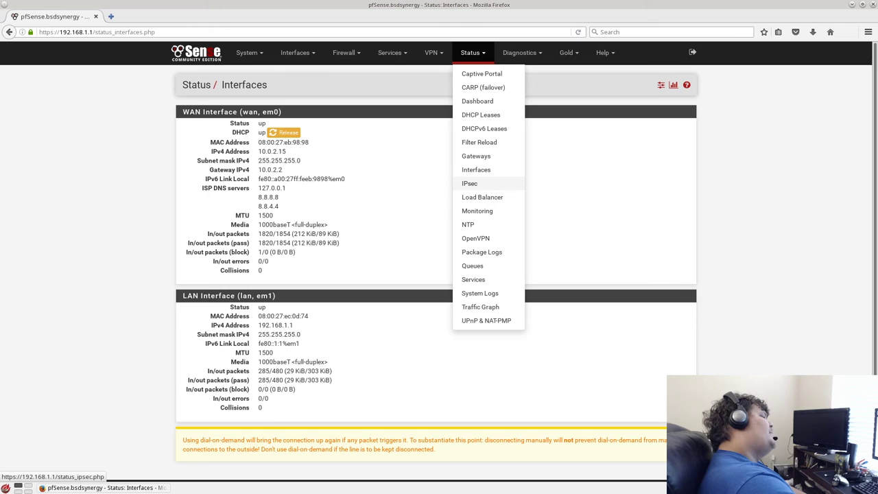
{"action": "left_click", "coordinate": [477, 210]}
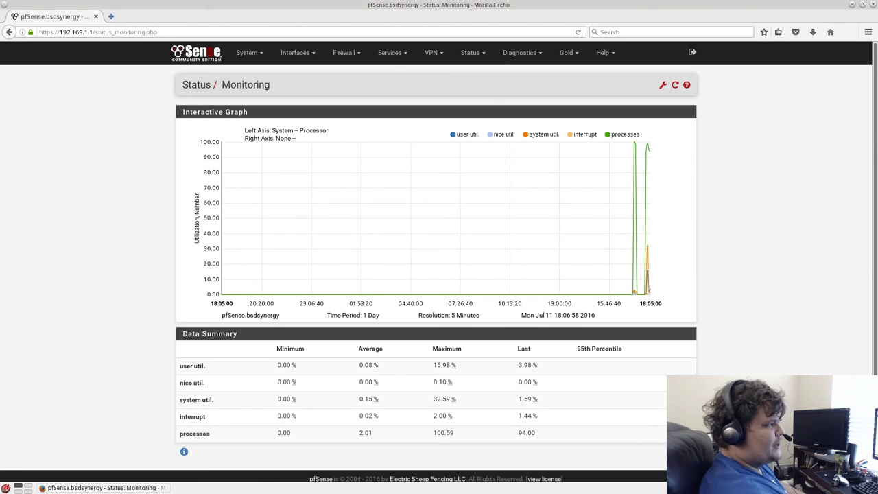
{"action": "mouse_move", "coordinate": [609, 206]}
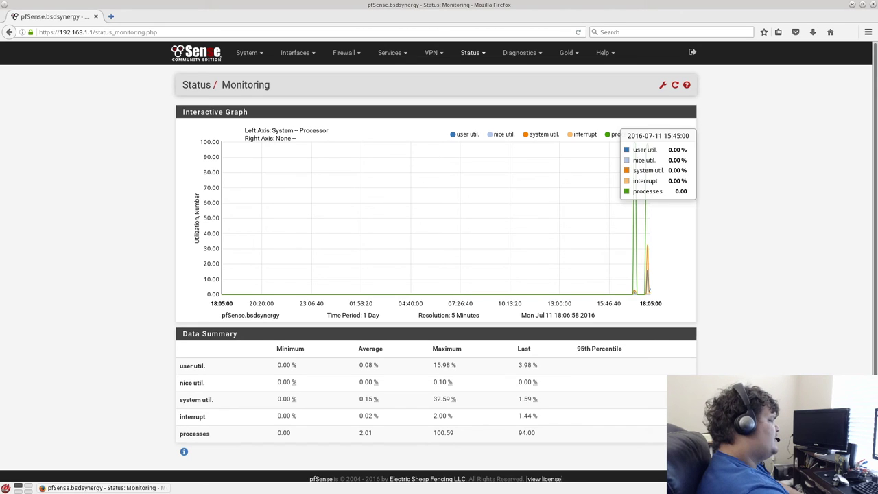
View the general entries in the system logs, then the firewall log in Normal View
{"action": "left_click", "coordinate": [472, 53]}
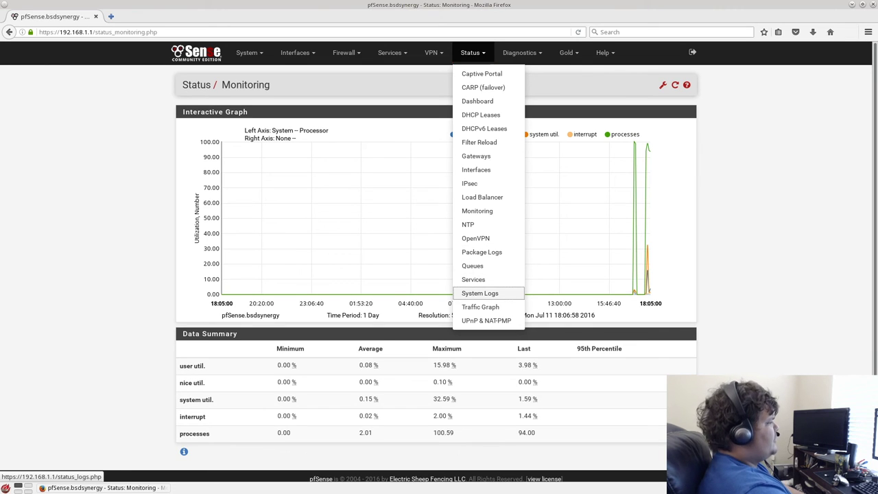
{"action": "left_click", "coordinate": [479, 293]}
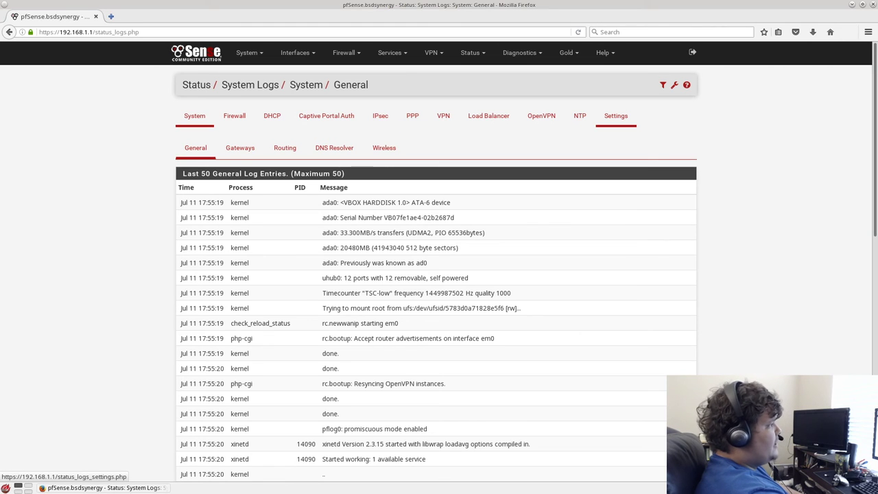
{"action": "left_click", "coordinate": [234, 116]}
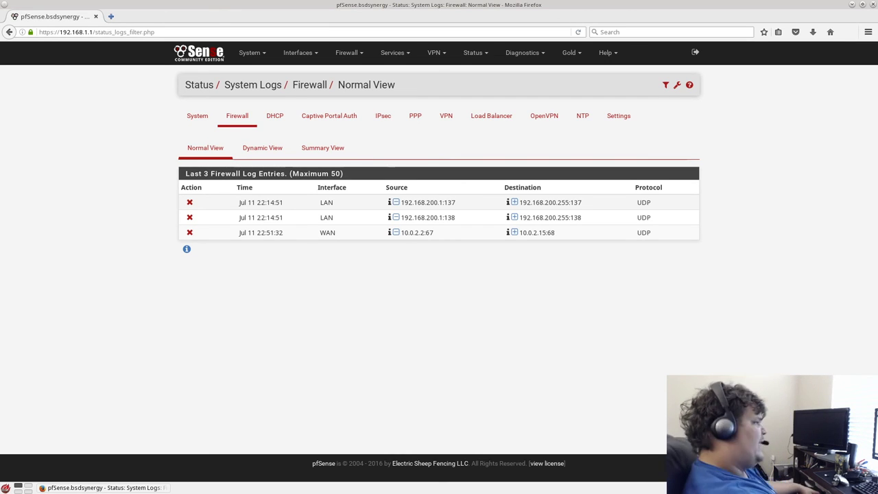
View the DHCP entries in the system logs, then the WAN traffic graph
{"action": "left_click", "coordinate": [275, 115]}
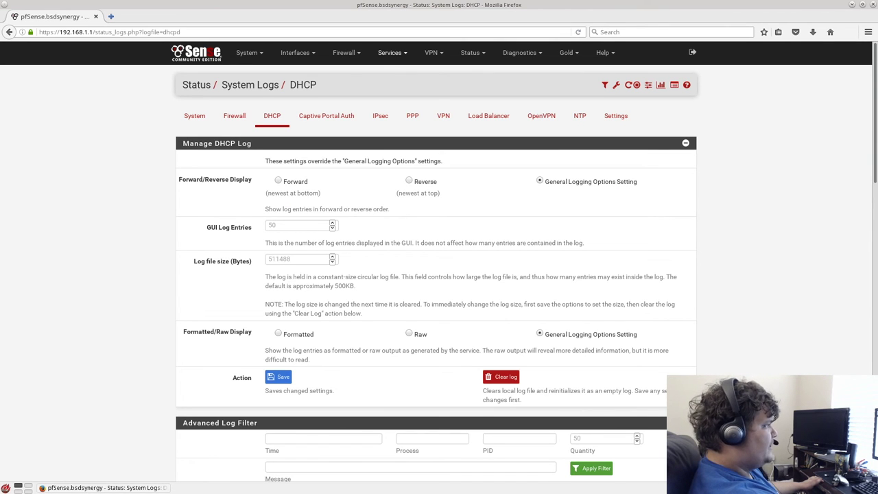
{"action": "left_click", "coordinate": [520, 52]}
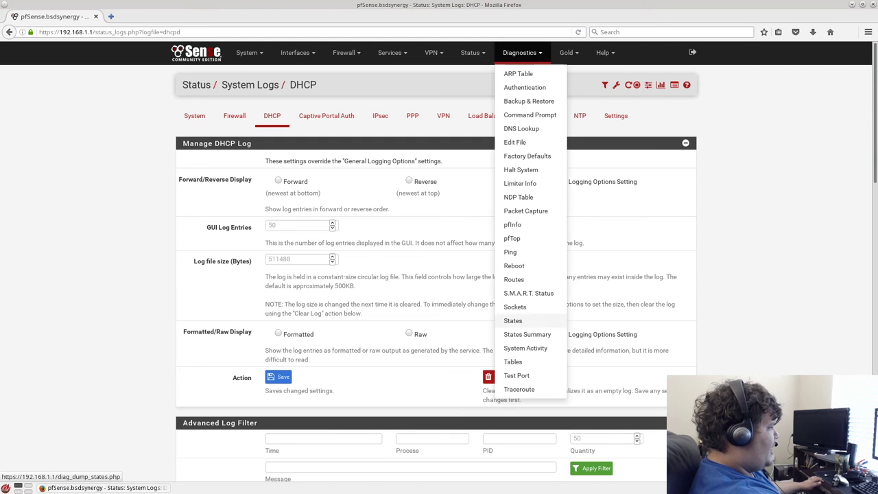
{"action": "left_click", "coordinate": [470, 53]}
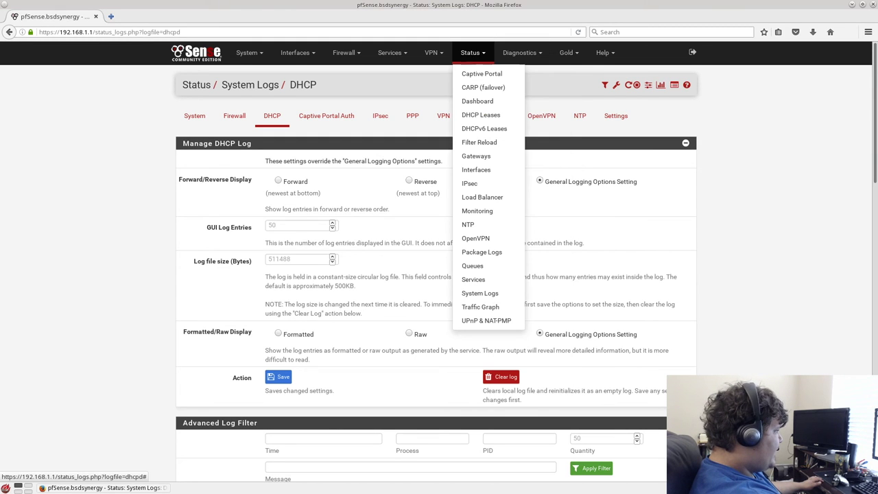
{"action": "left_click", "coordinate": [480, 307]}
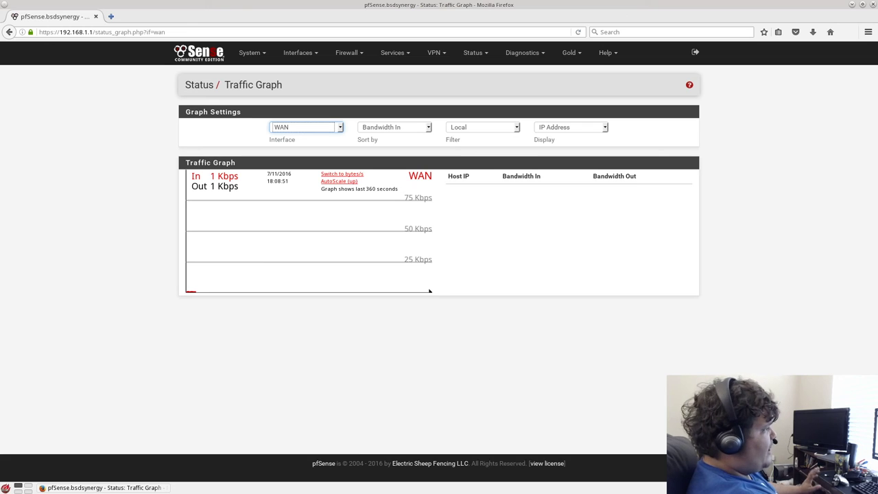
View the Backup & Restore configuration options, then execute the shell command ifconfig from the diagnostic Command Prompt
{"action": "left_click", "coordinate": [523, 52]}
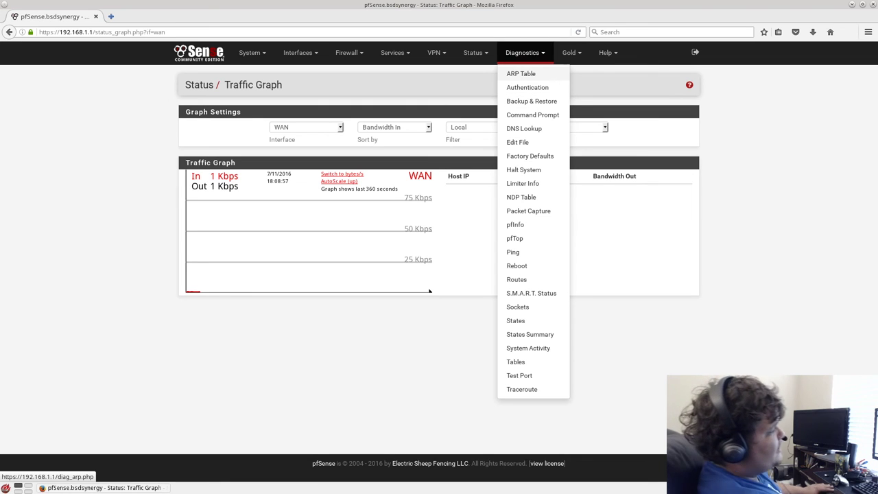
{"action": "left_click", "coordinate": [532, 101]}
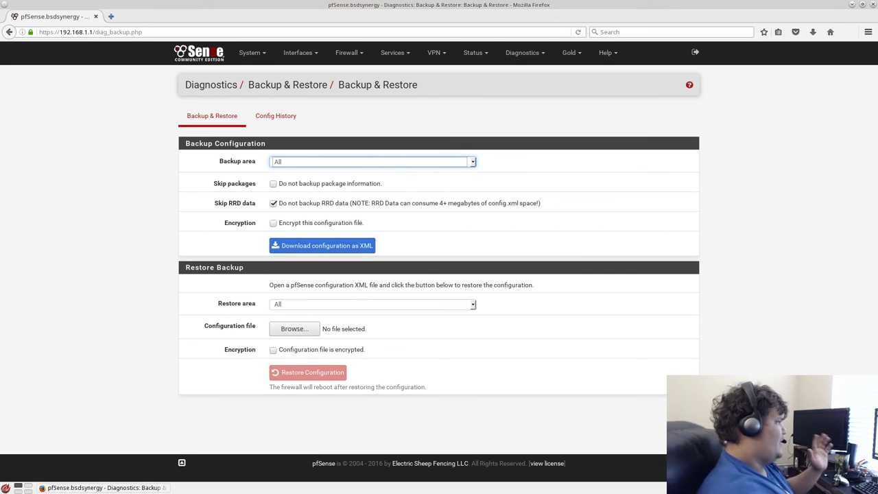
{"action": "left_click", "coordinate": [523, 52]}
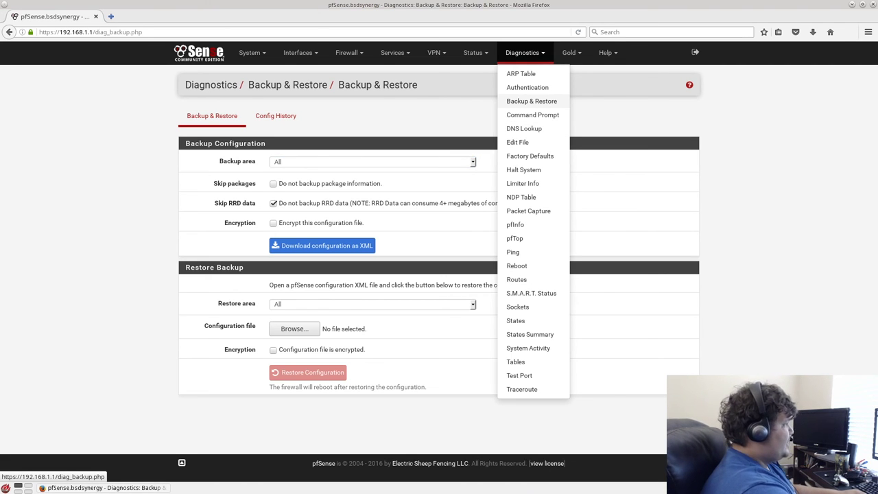
{"action": "left_click", "coordinate": [533, 114]}
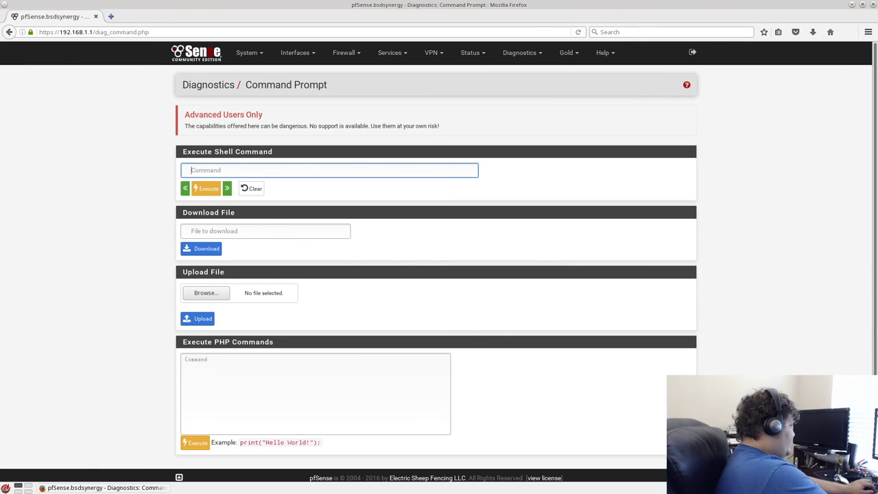
{"action": "type", "text": "ifconfig"}
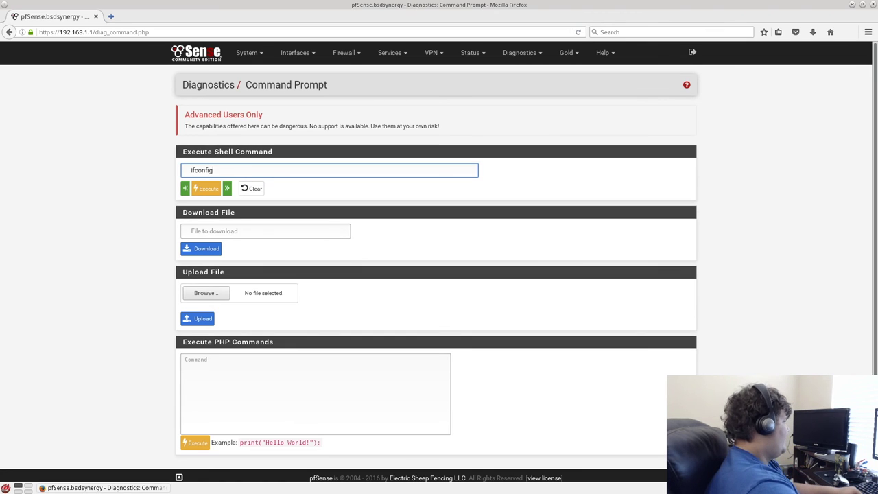
{"action": "key", "text": "Return"}
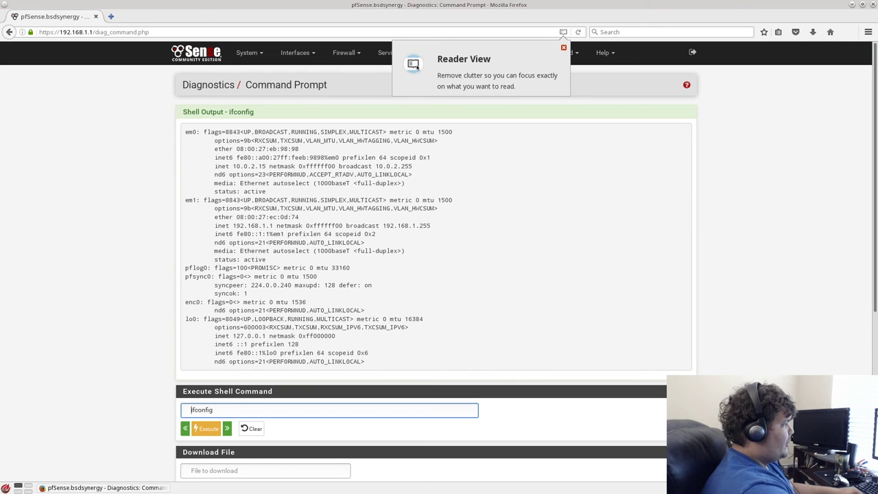
{"action": "left_click", "coordinate": [564, 47]}
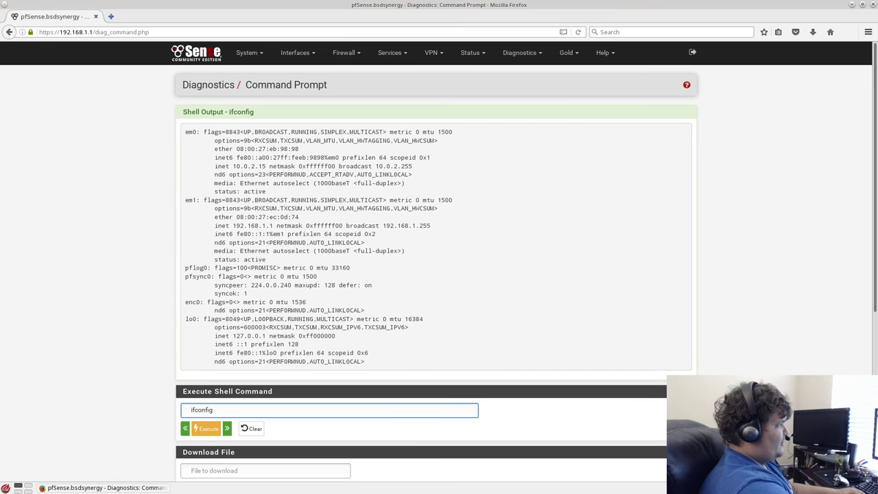
View the Packet Capture options, then run a traceroute to the personal website's hostname and review its hops
{"action": "left_click", "coordinate": [520, 52]}
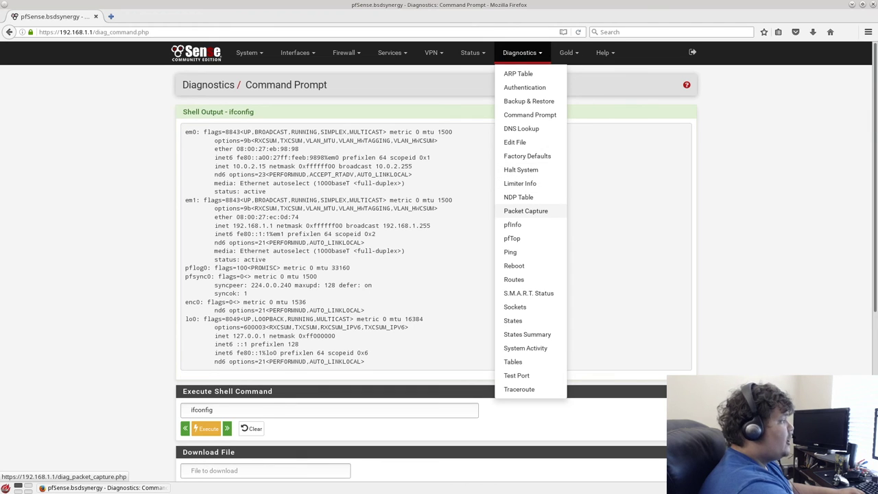
{"action": "left_click", "coordinate": [525, 211]}
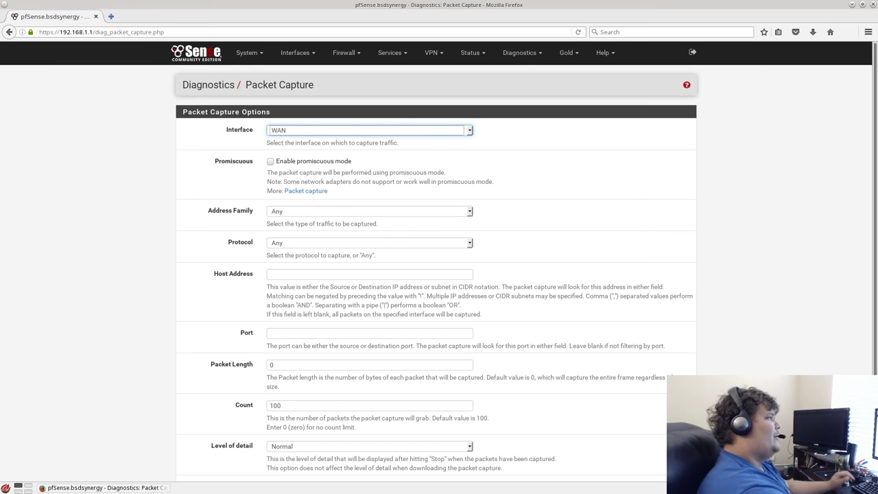
{"action": "left_click", "coordinate": [520, 53]}
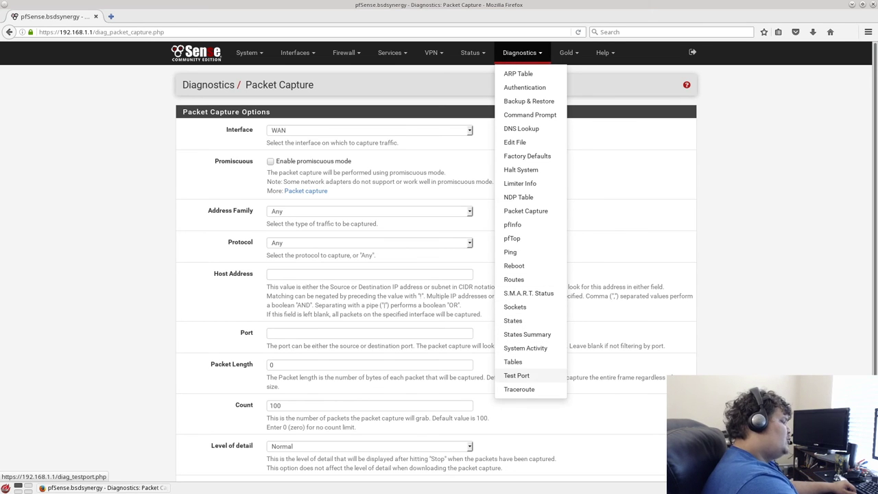
{"action": "left_click", "coordinate": [519, 389]}
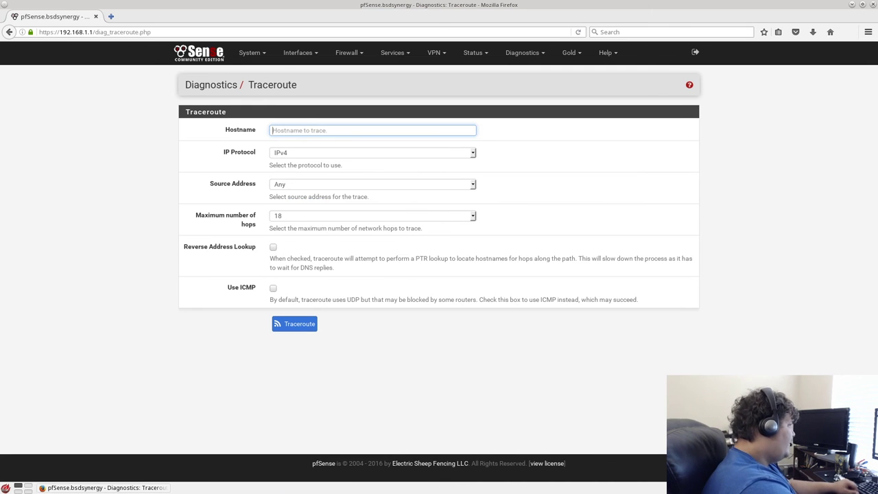
{"action": "type", "text": "www.masoneg"}
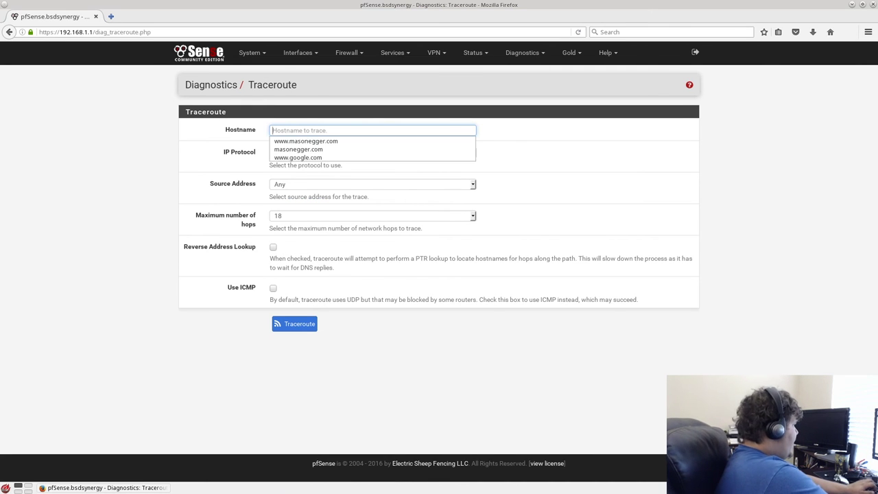
{"action": "type", "text": "ger.com"}
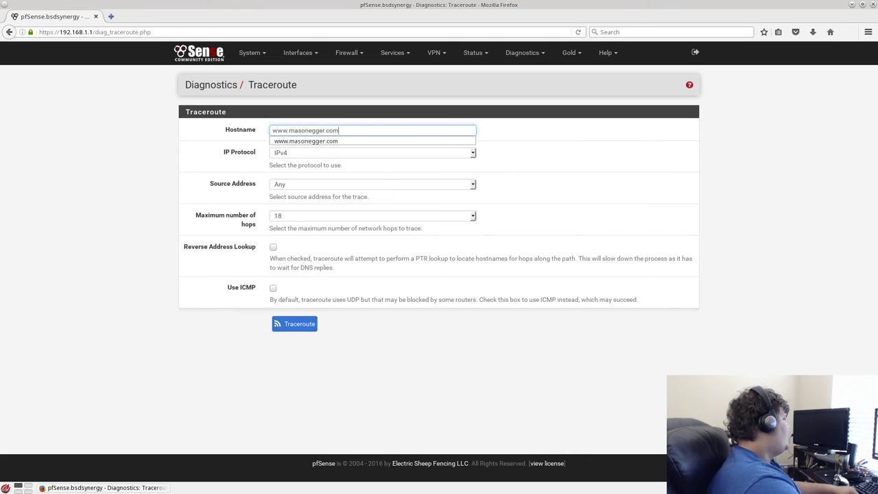
{"action": "key", "text": "Down"}
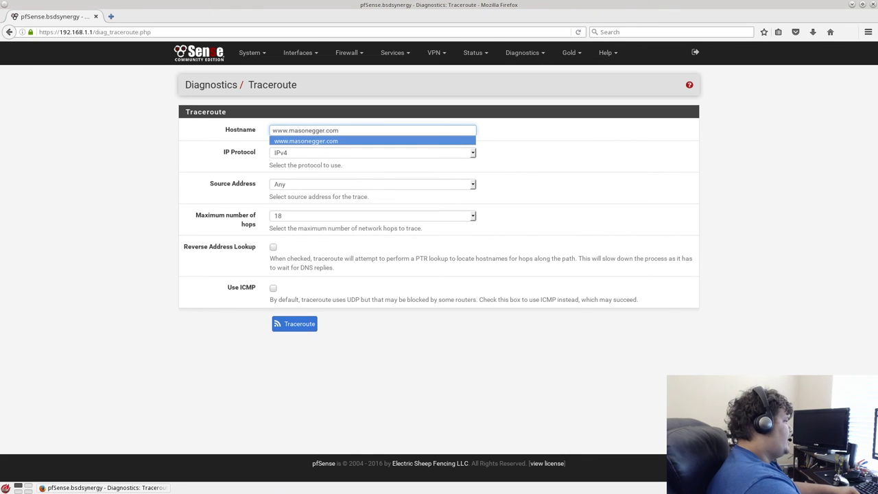
{"action": "left_click", "coordinate": [295, 323]}
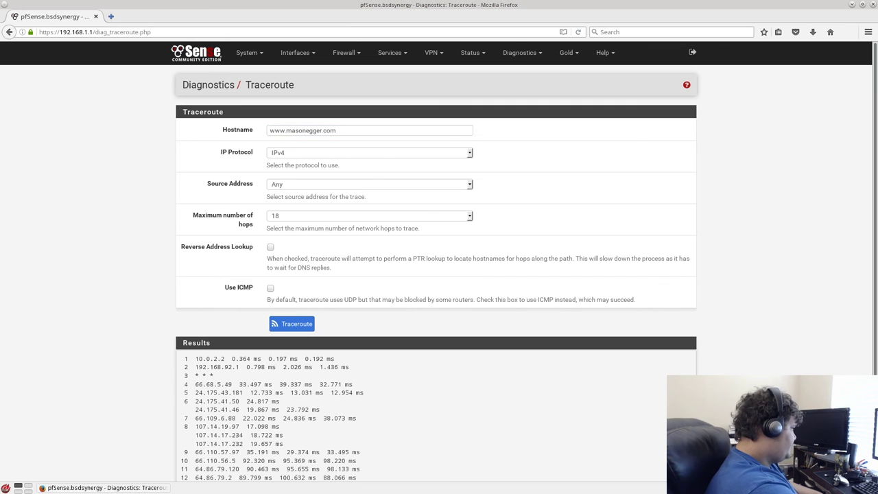
{"action": "scroll", "coordinate": [439, 261], "scroll_direction": "down", "scroll_amount": 3}
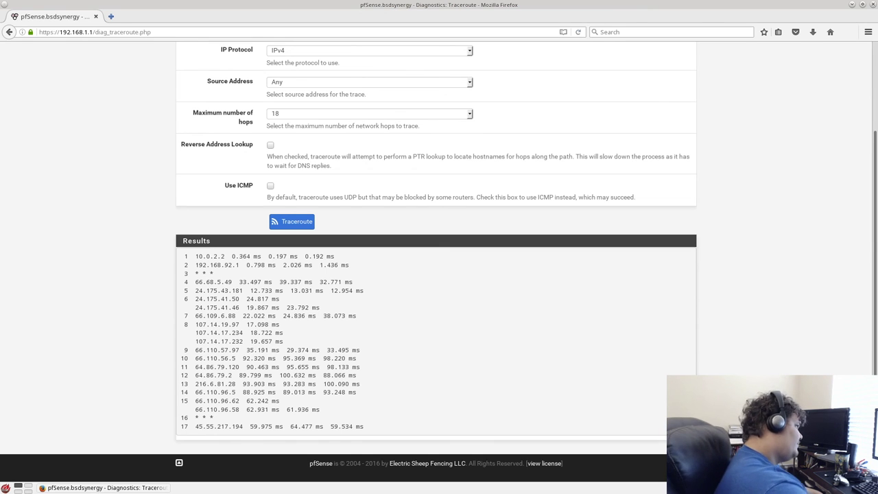
{"action": "scroll", "coordinate": [439, 261], "scroll_direction": "up", "scroll_amount": 3}
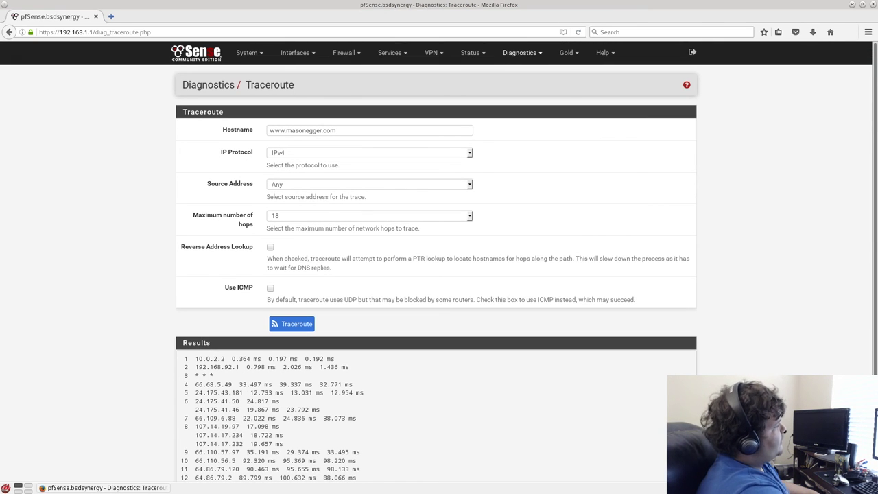
{"action": "mouse_move", "coordinate": [566, 53]}
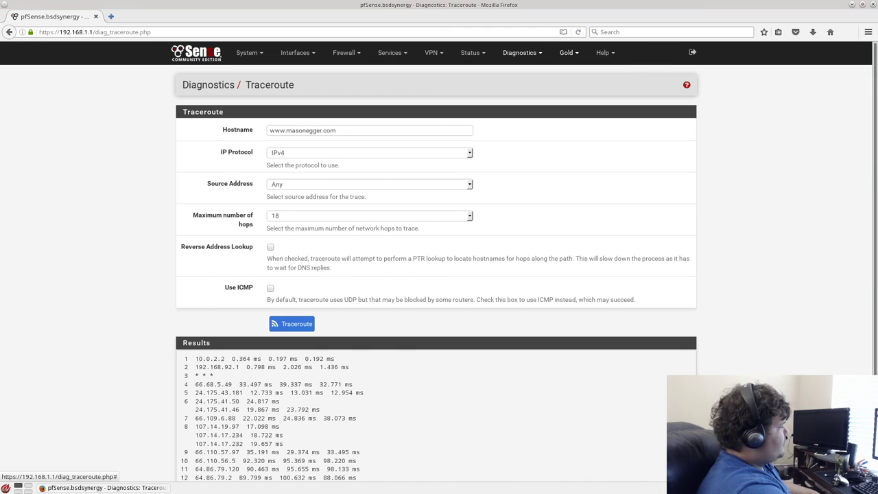
{"action": "mouse_move", "coordinate": [522, 53]}
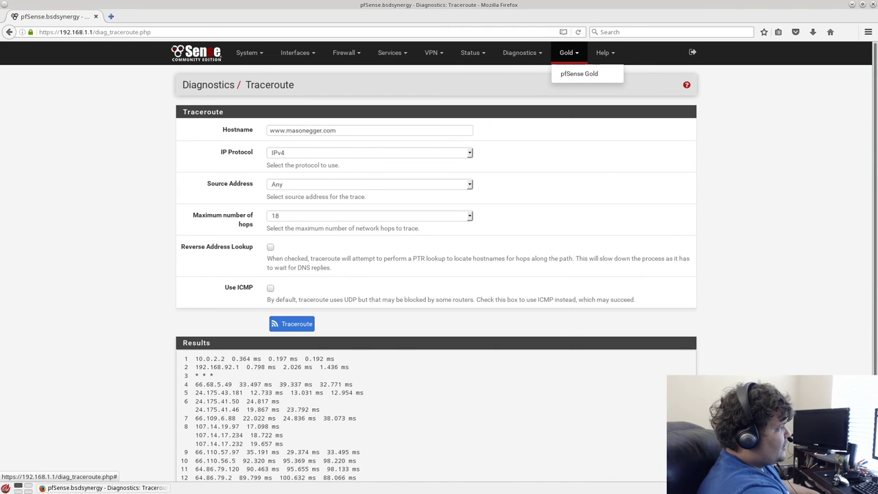